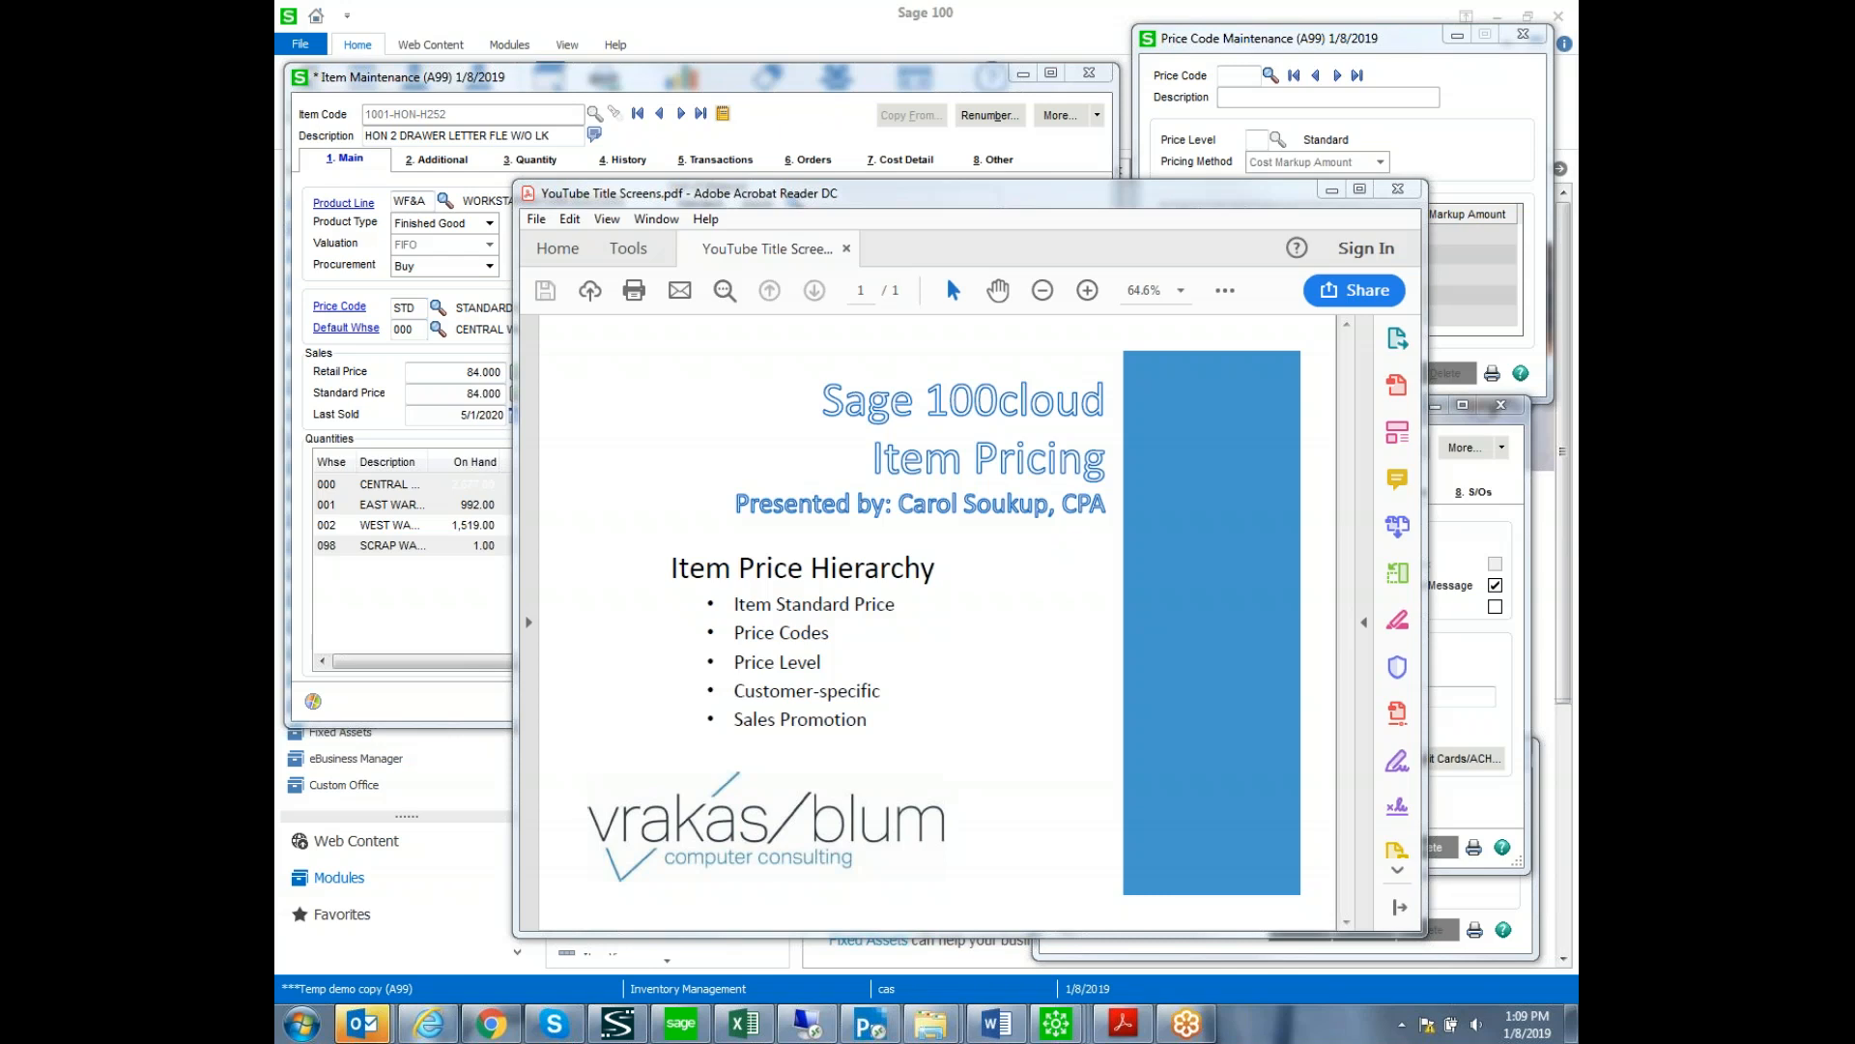
Minimize the title PDF and load the STD standard quantity pricing code in Price Code Maintenance.
{"action": "left_click", "coordinate": [1067, 199]}
{"action": "left_click", "coordinate": [1331, 190]}
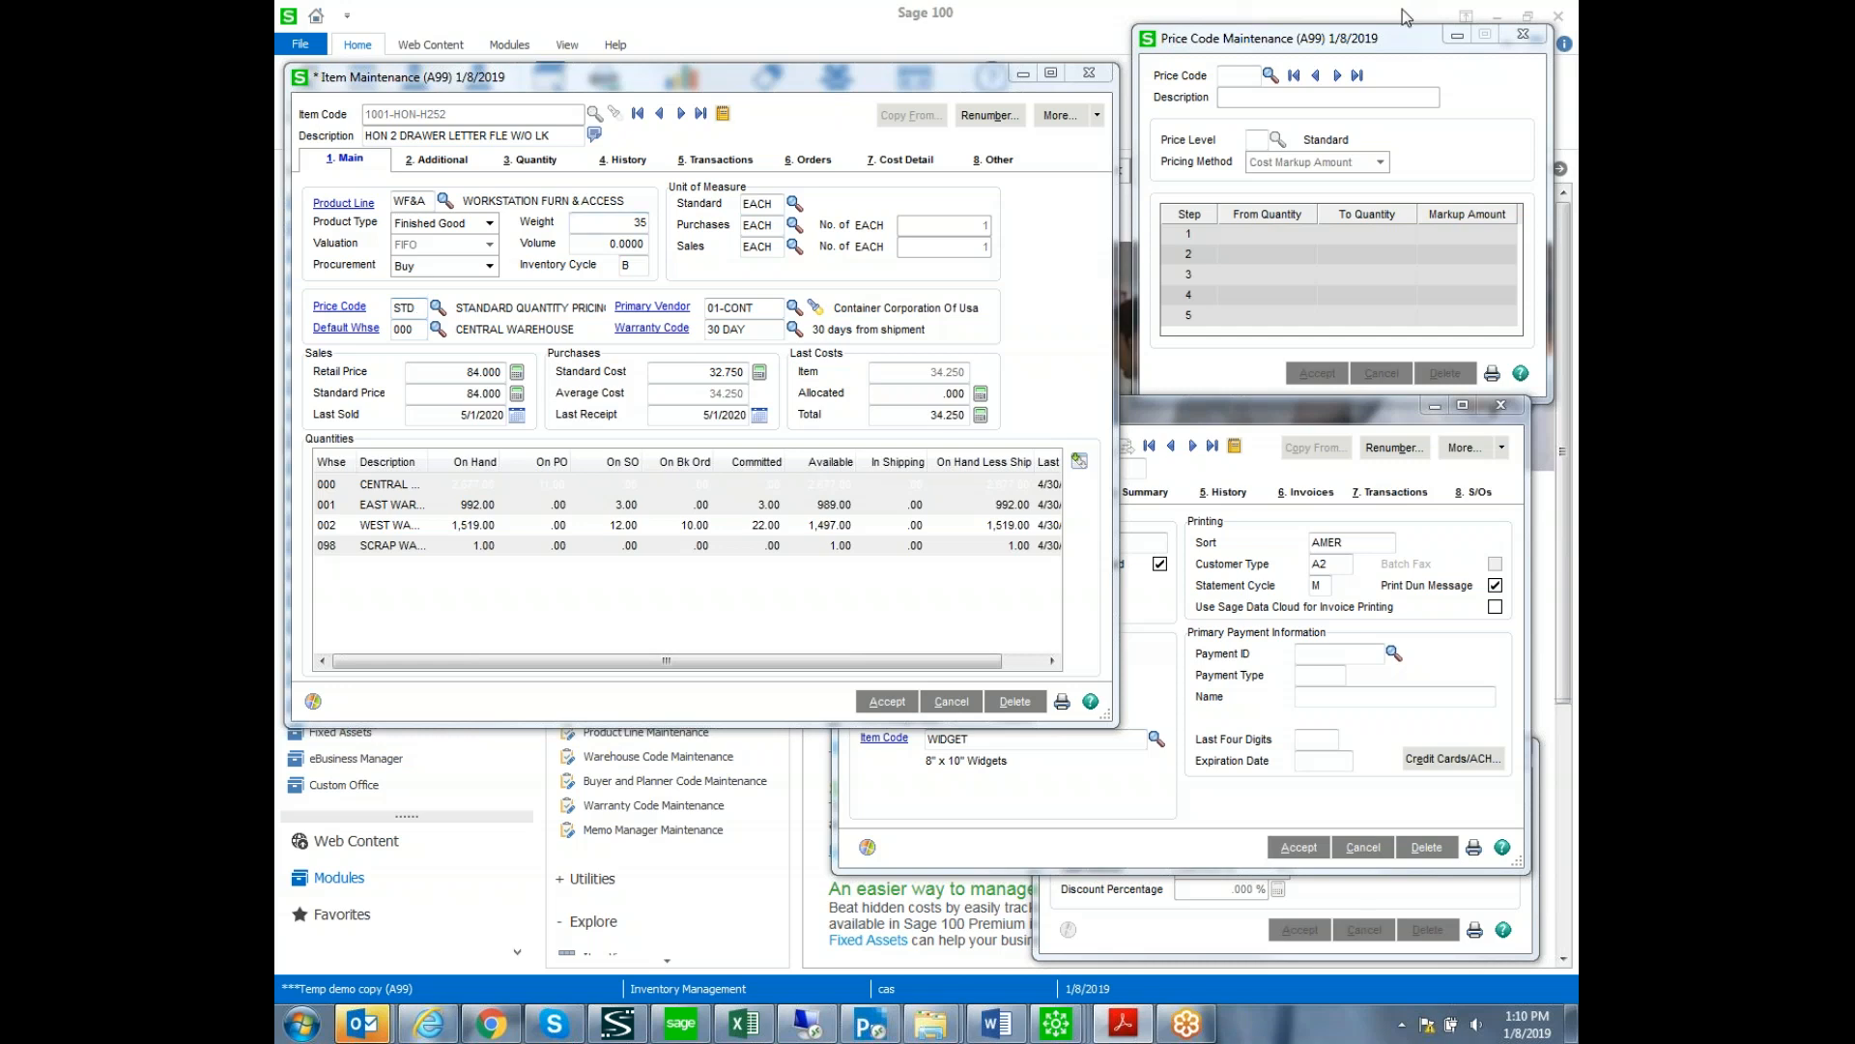
{"action": "left_click", "coordinate": [1405, 45]}
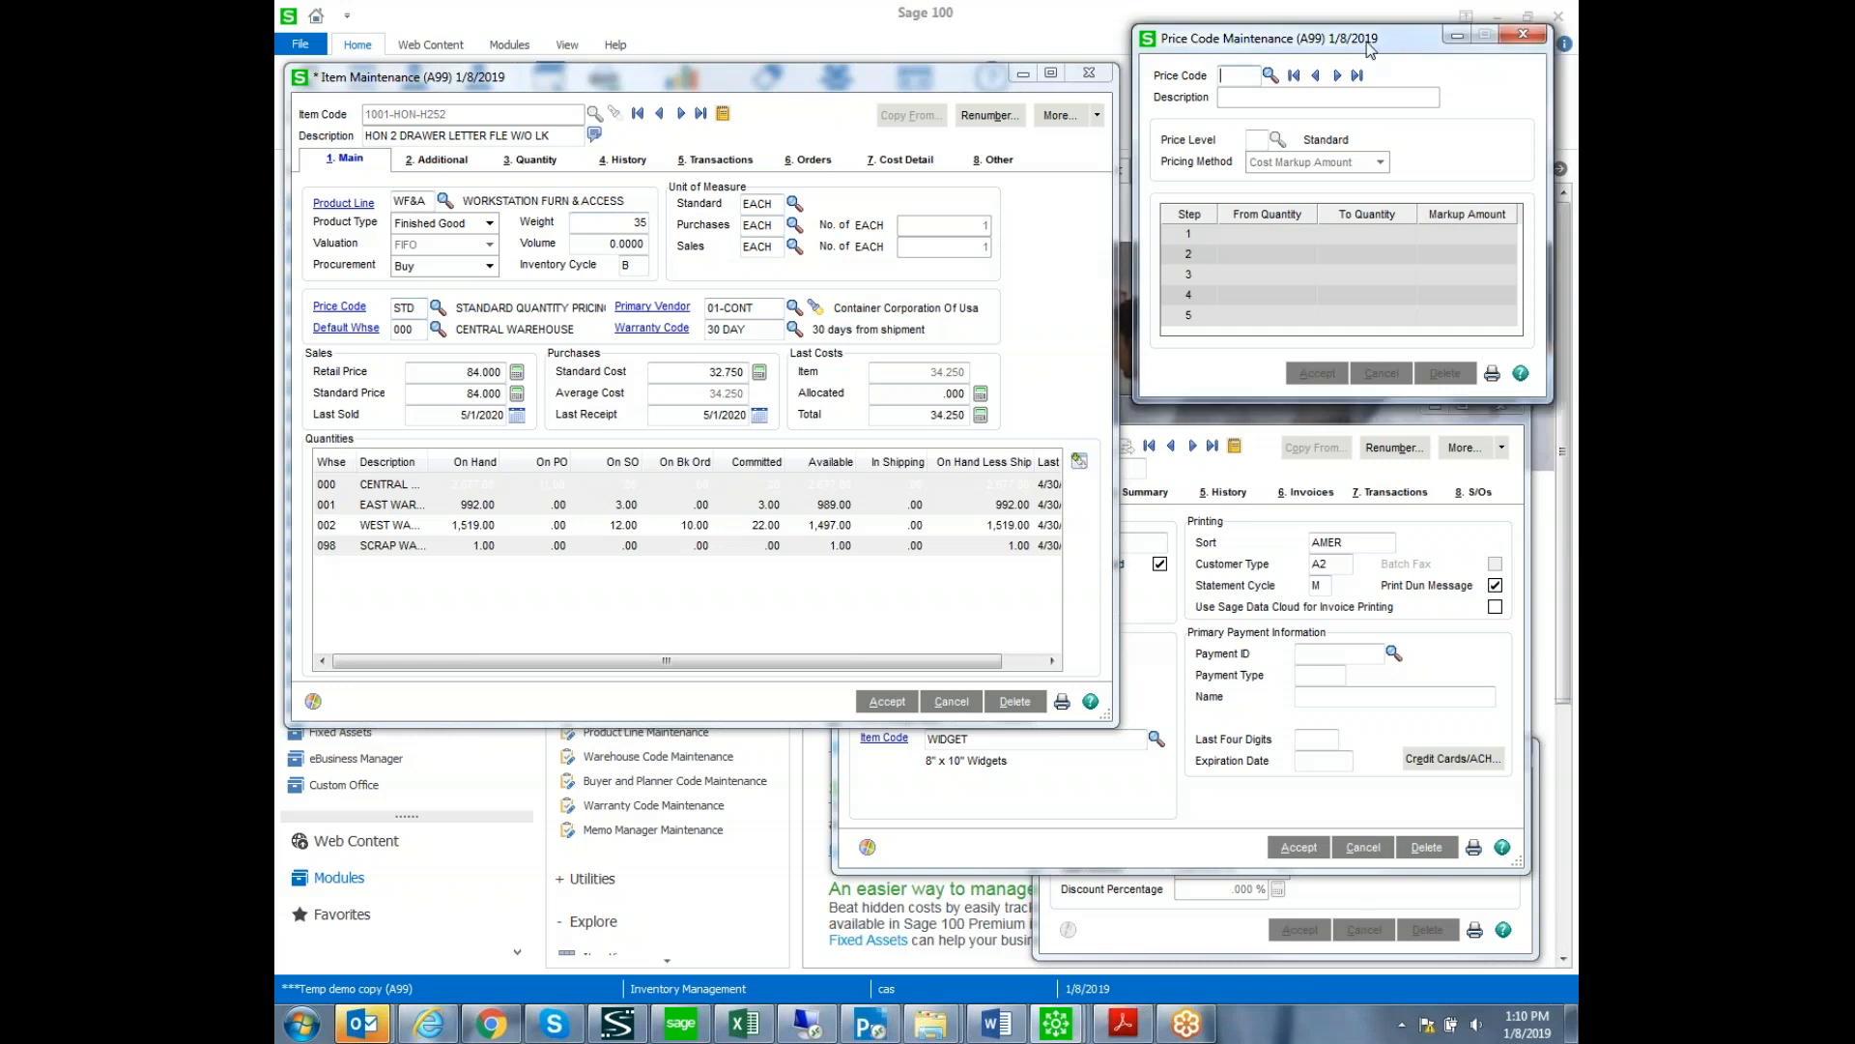
{"action": "left_click", "coordinate": [1270, 75]}
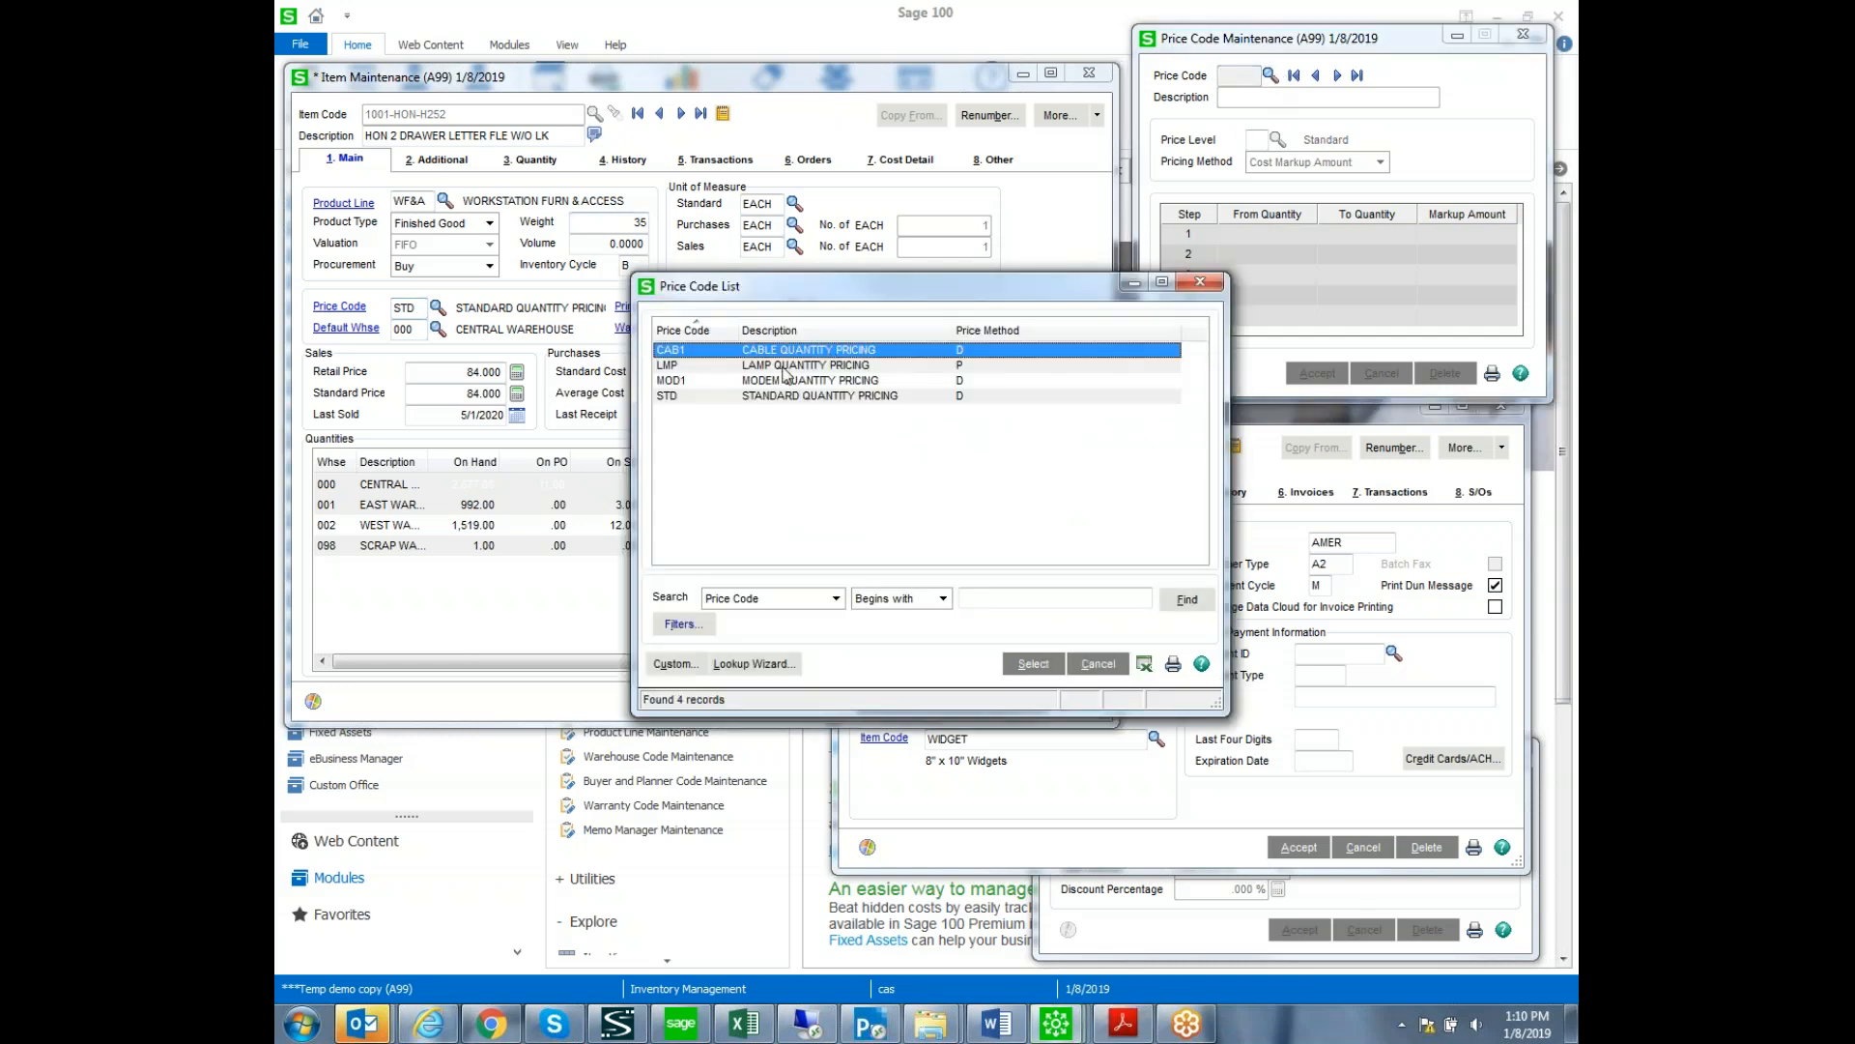
{"action": "left_click", "coordinate": [735, 397]}
{"action": "left_click", "coordinate": [1027, 665]}
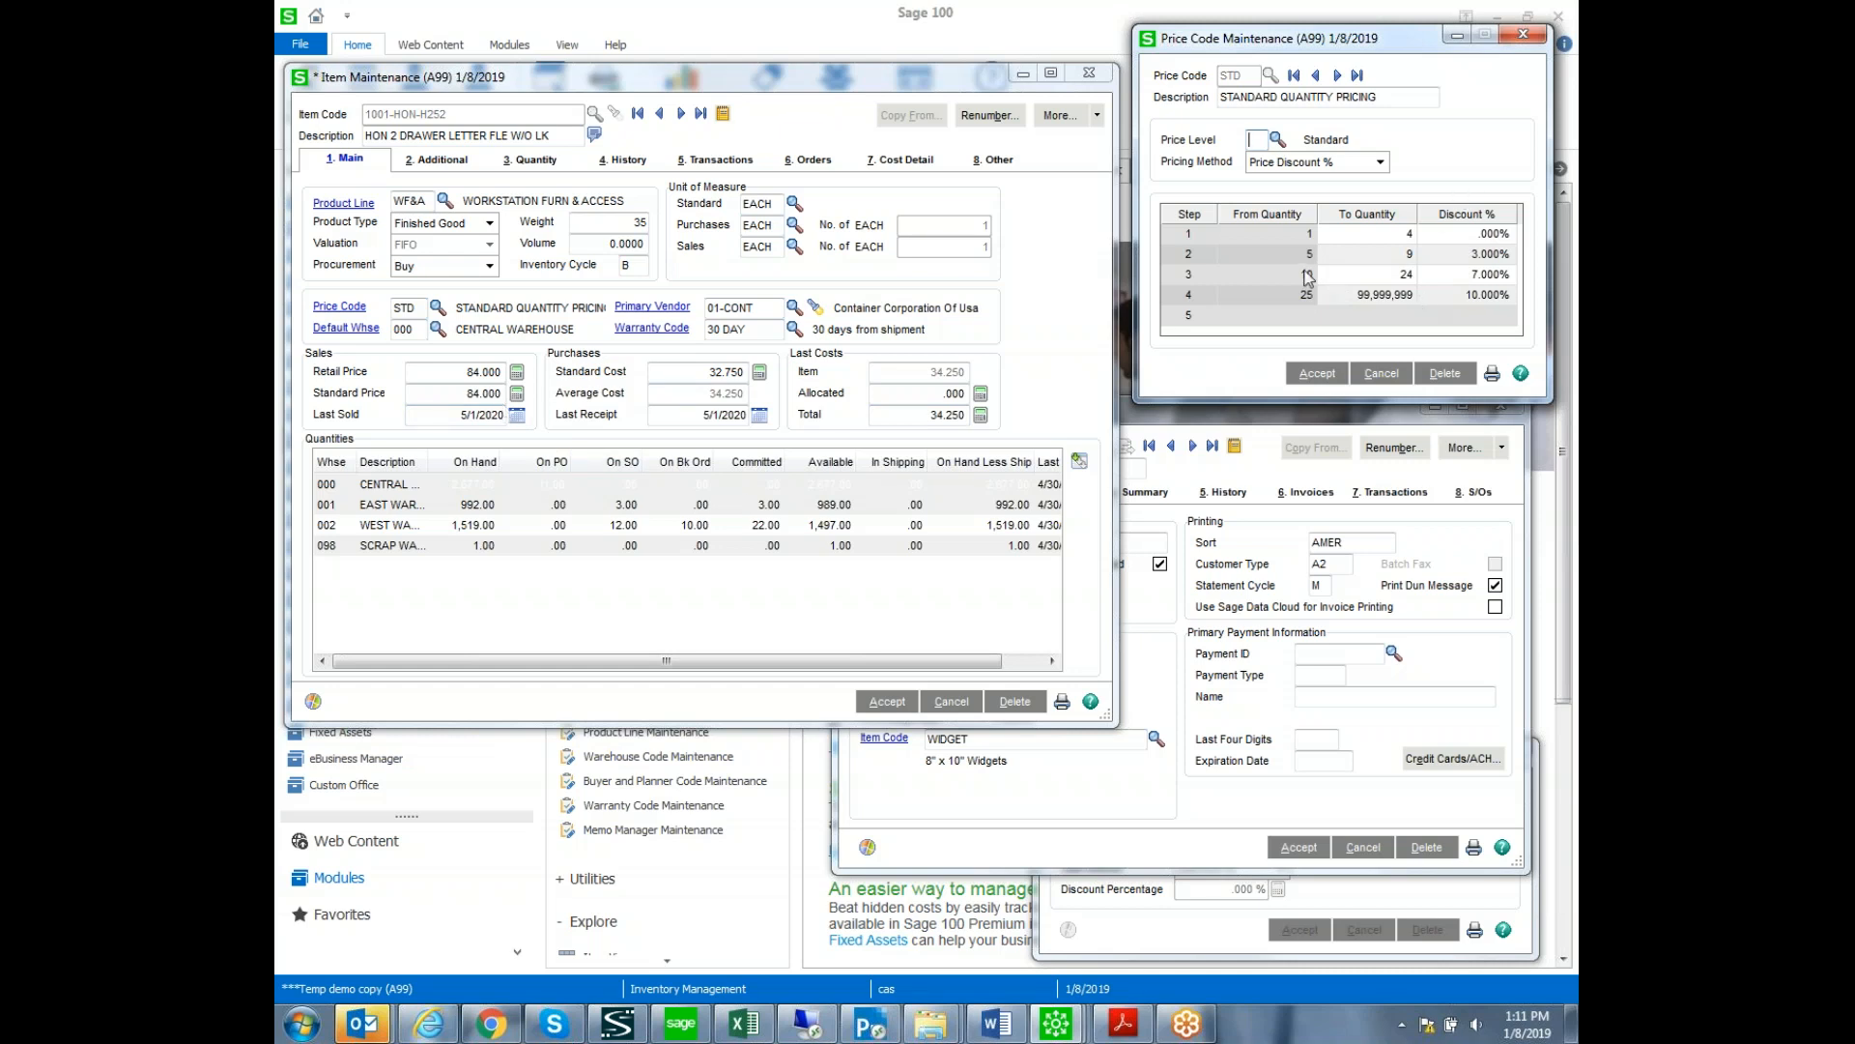
Set the STD price code's price level to 1 and its pricing method to Cost Markup %.
{"action": "left_click", "coordinate": [1259, 138]}
{"action": "left_click", "coordinate": [1220, 472]}
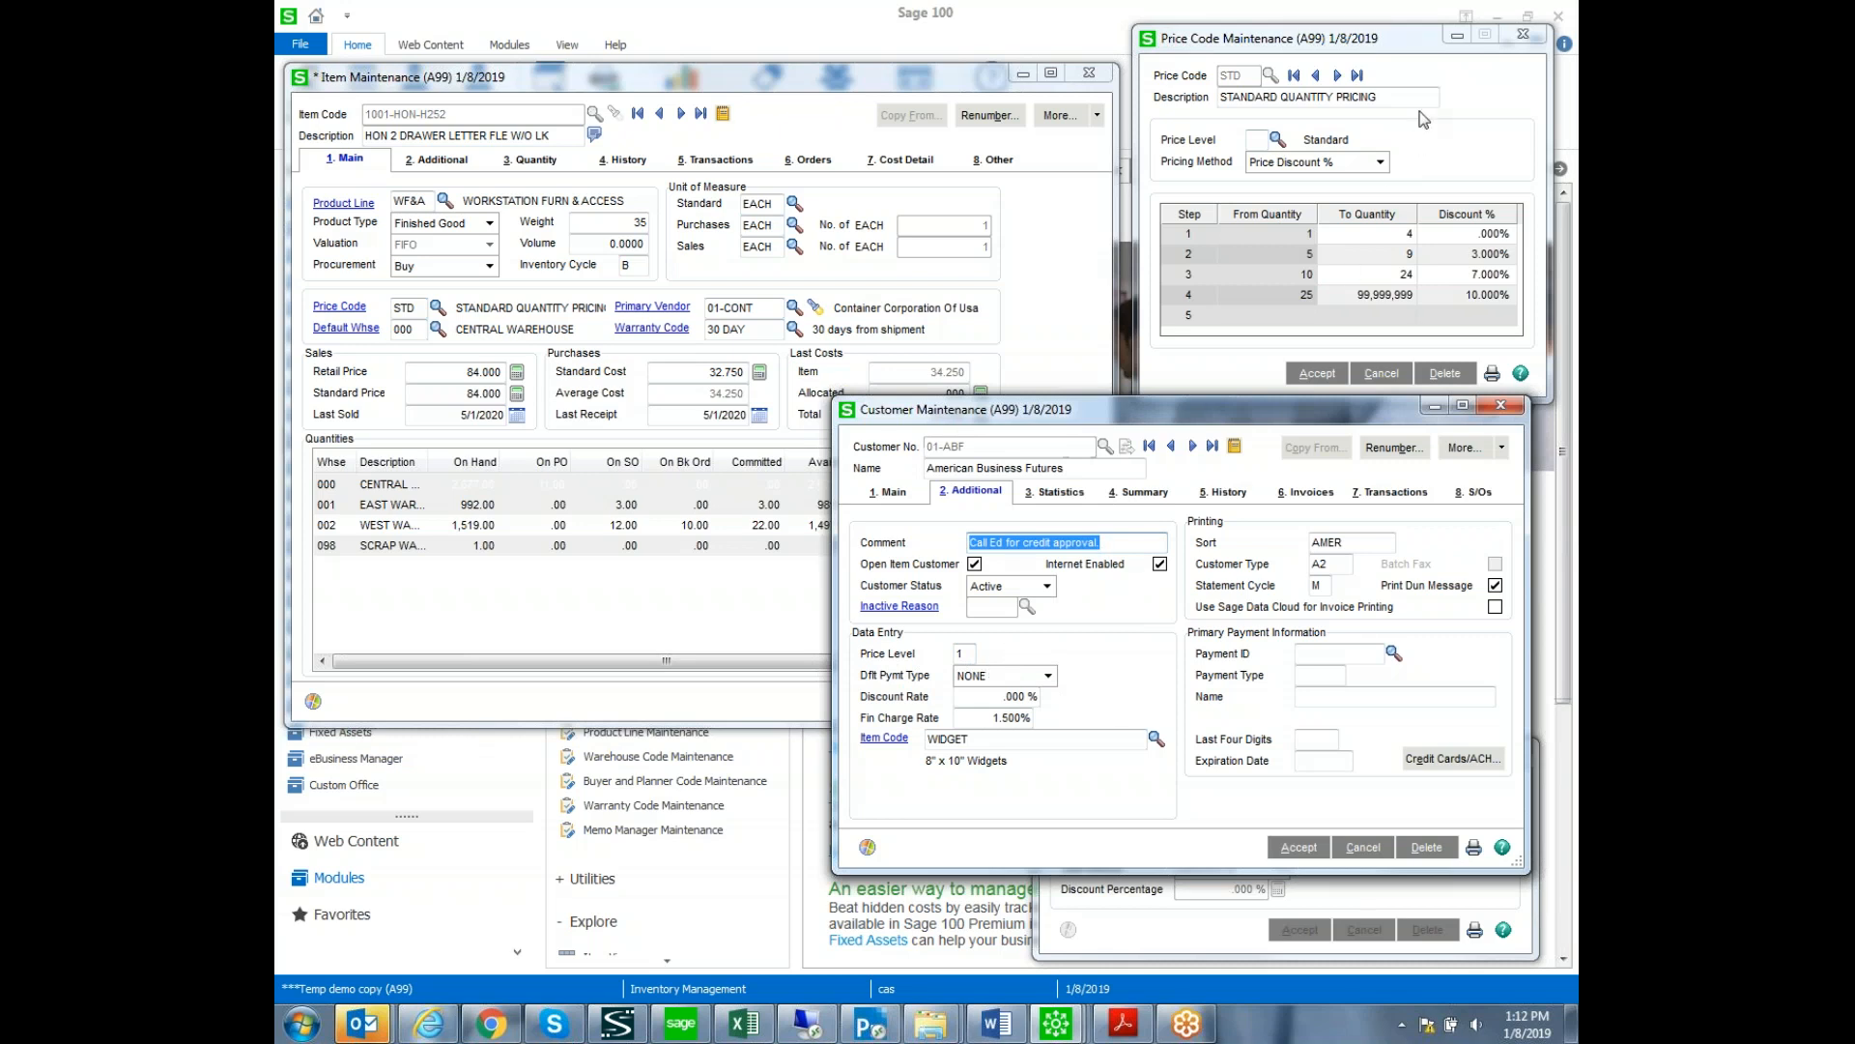
{"action": "left_click", "coordinate": [1461, 152]}
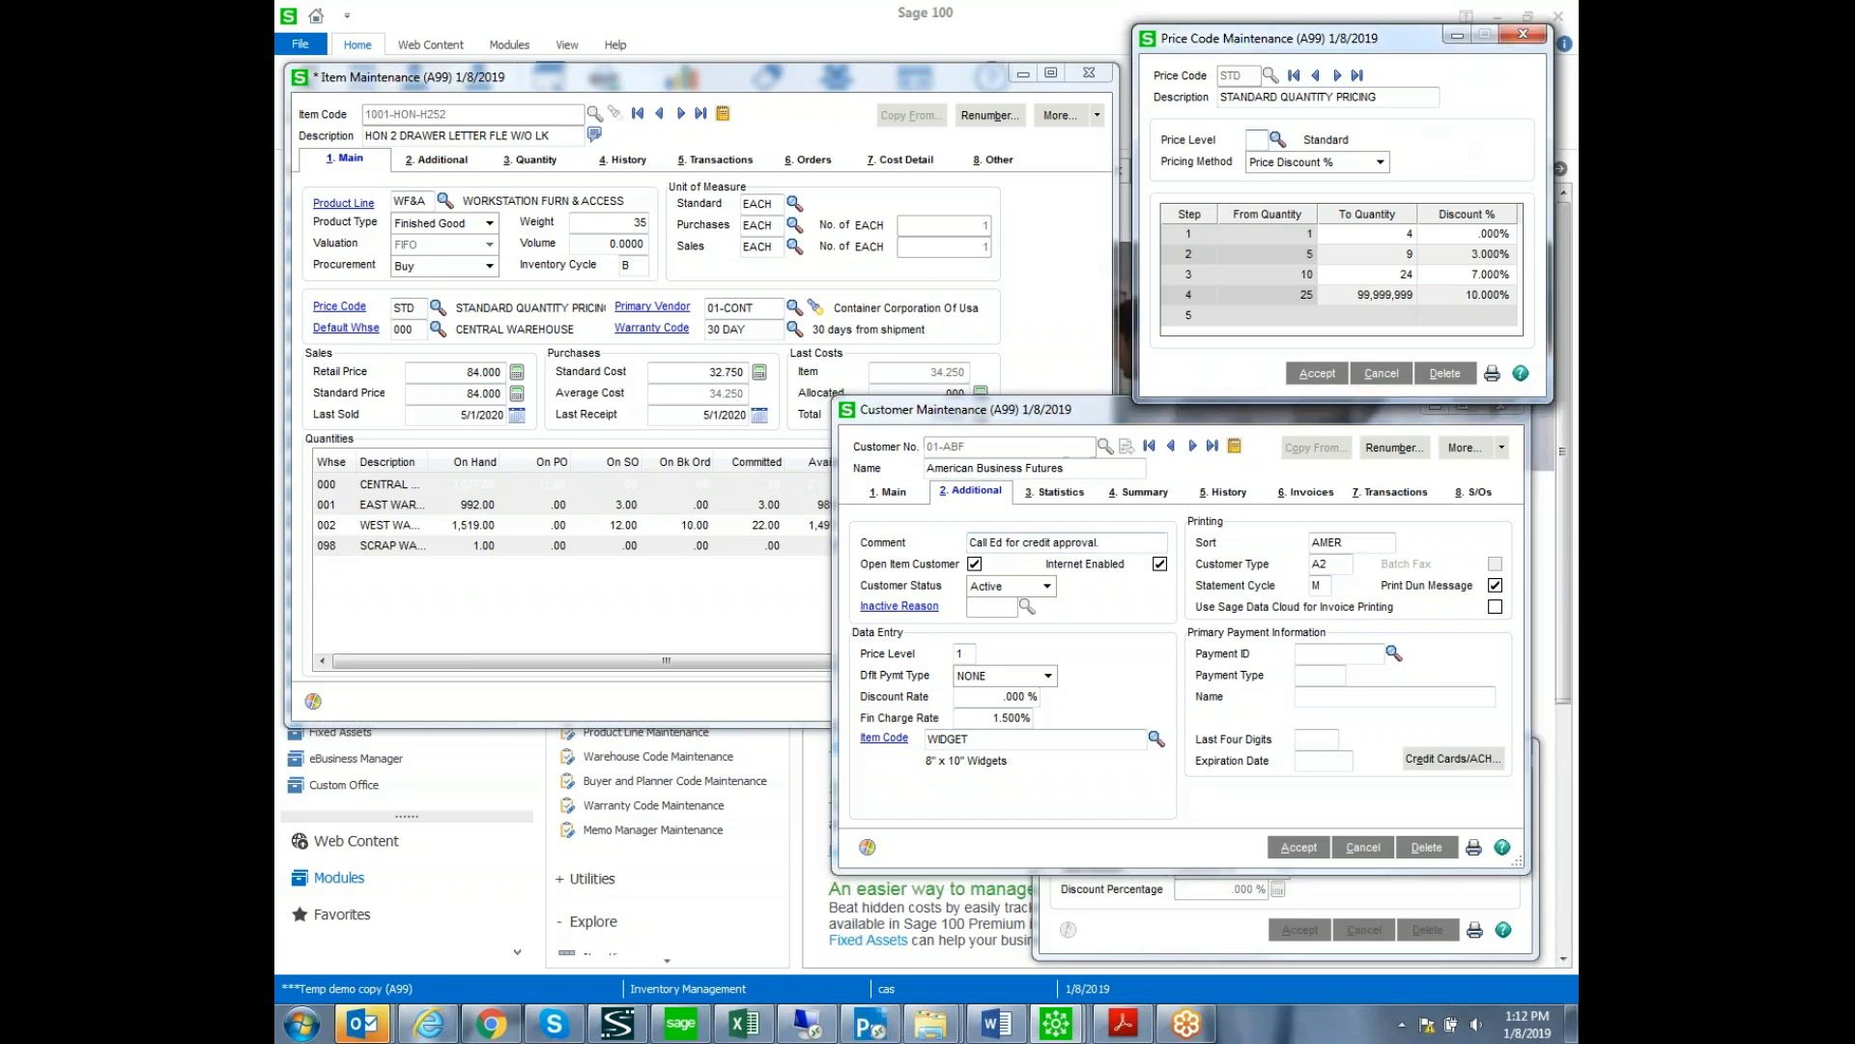
{"action": "type", "text": "1"}
{"action": "key", "text": "Tab"}
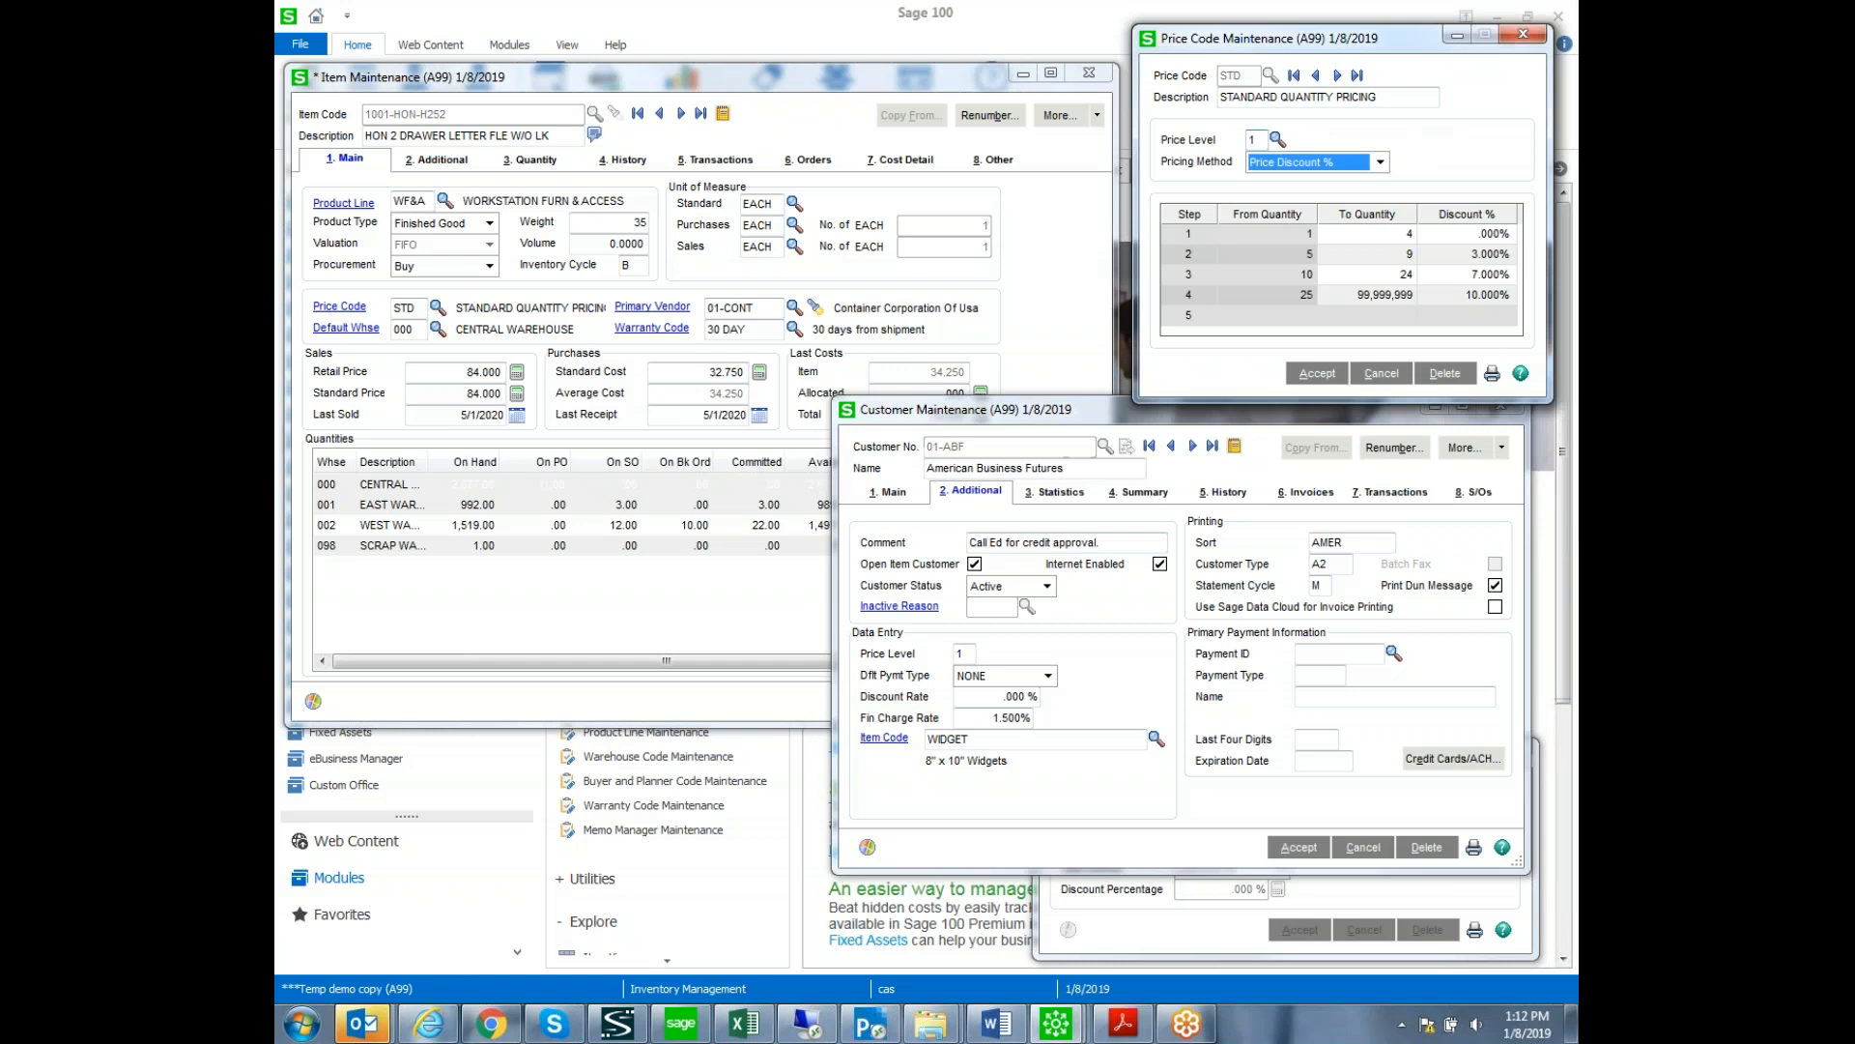
{"action": "left_click", "coordinate": [1380, 162]}
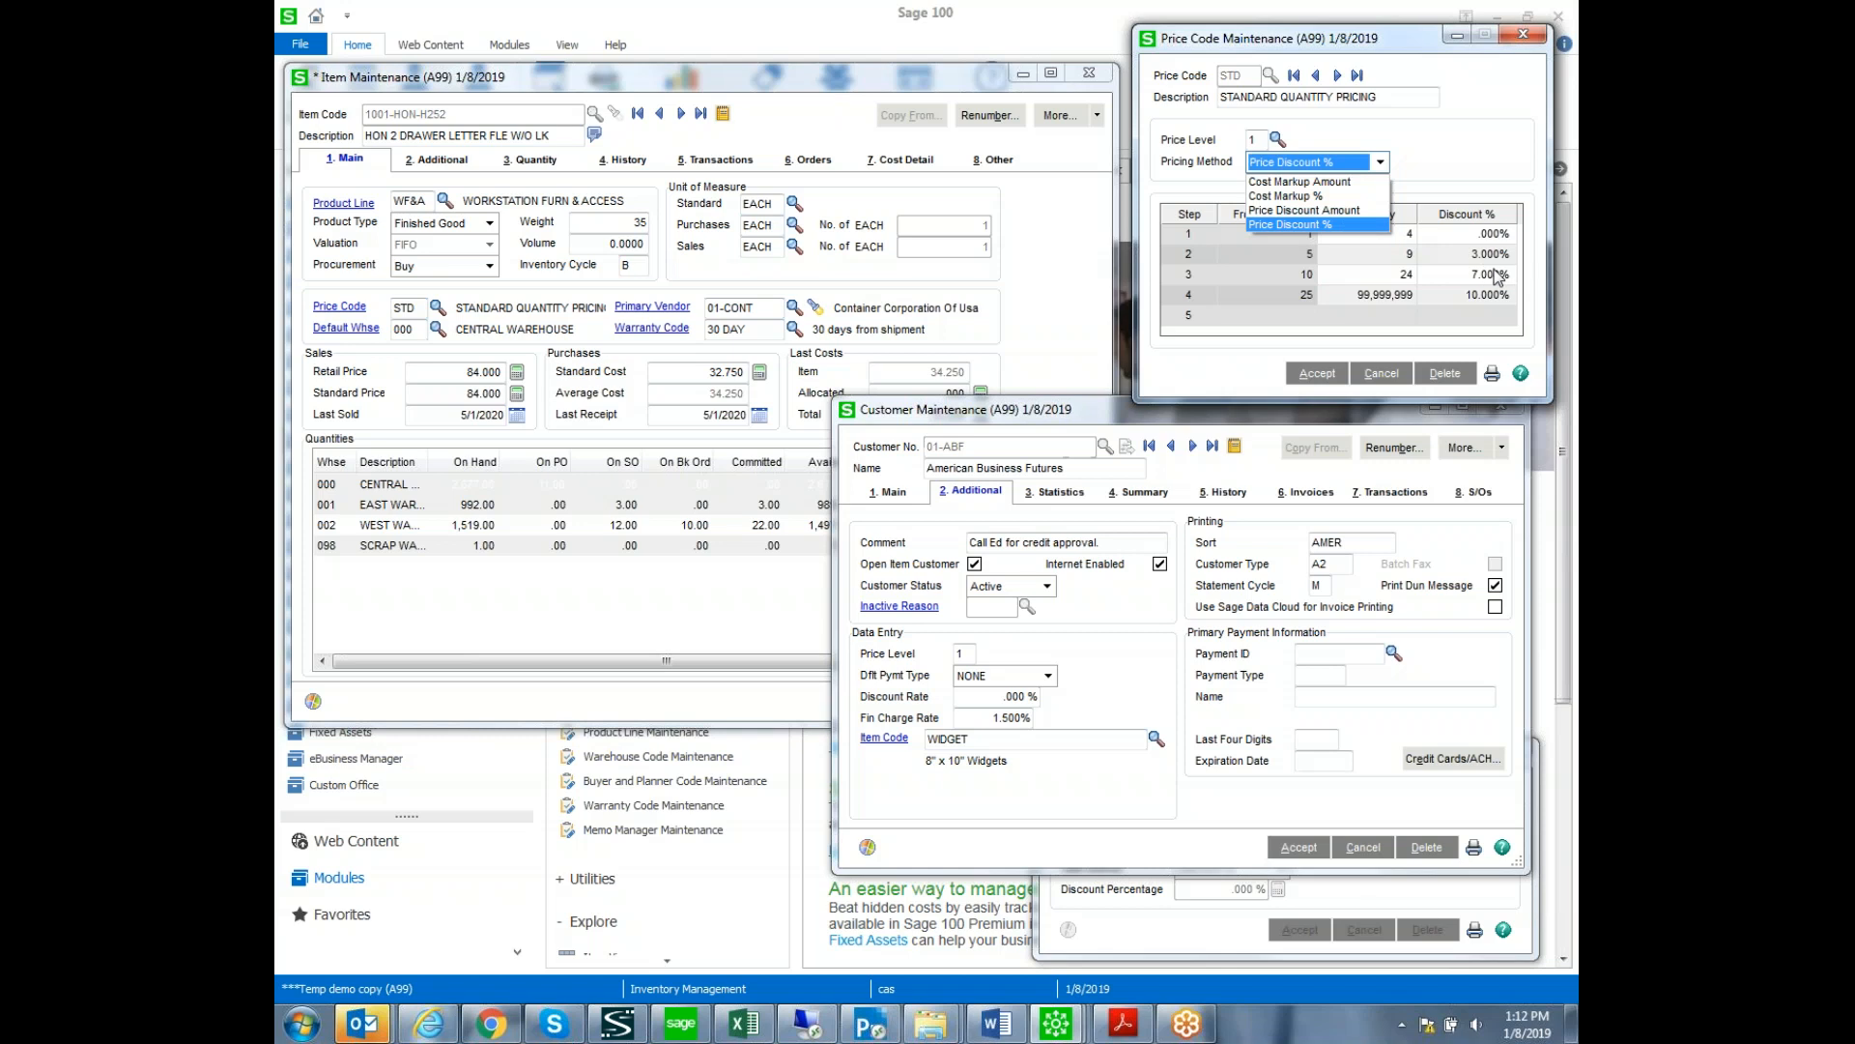
{"action": "left_click", "coordinate": [1297, 196]}
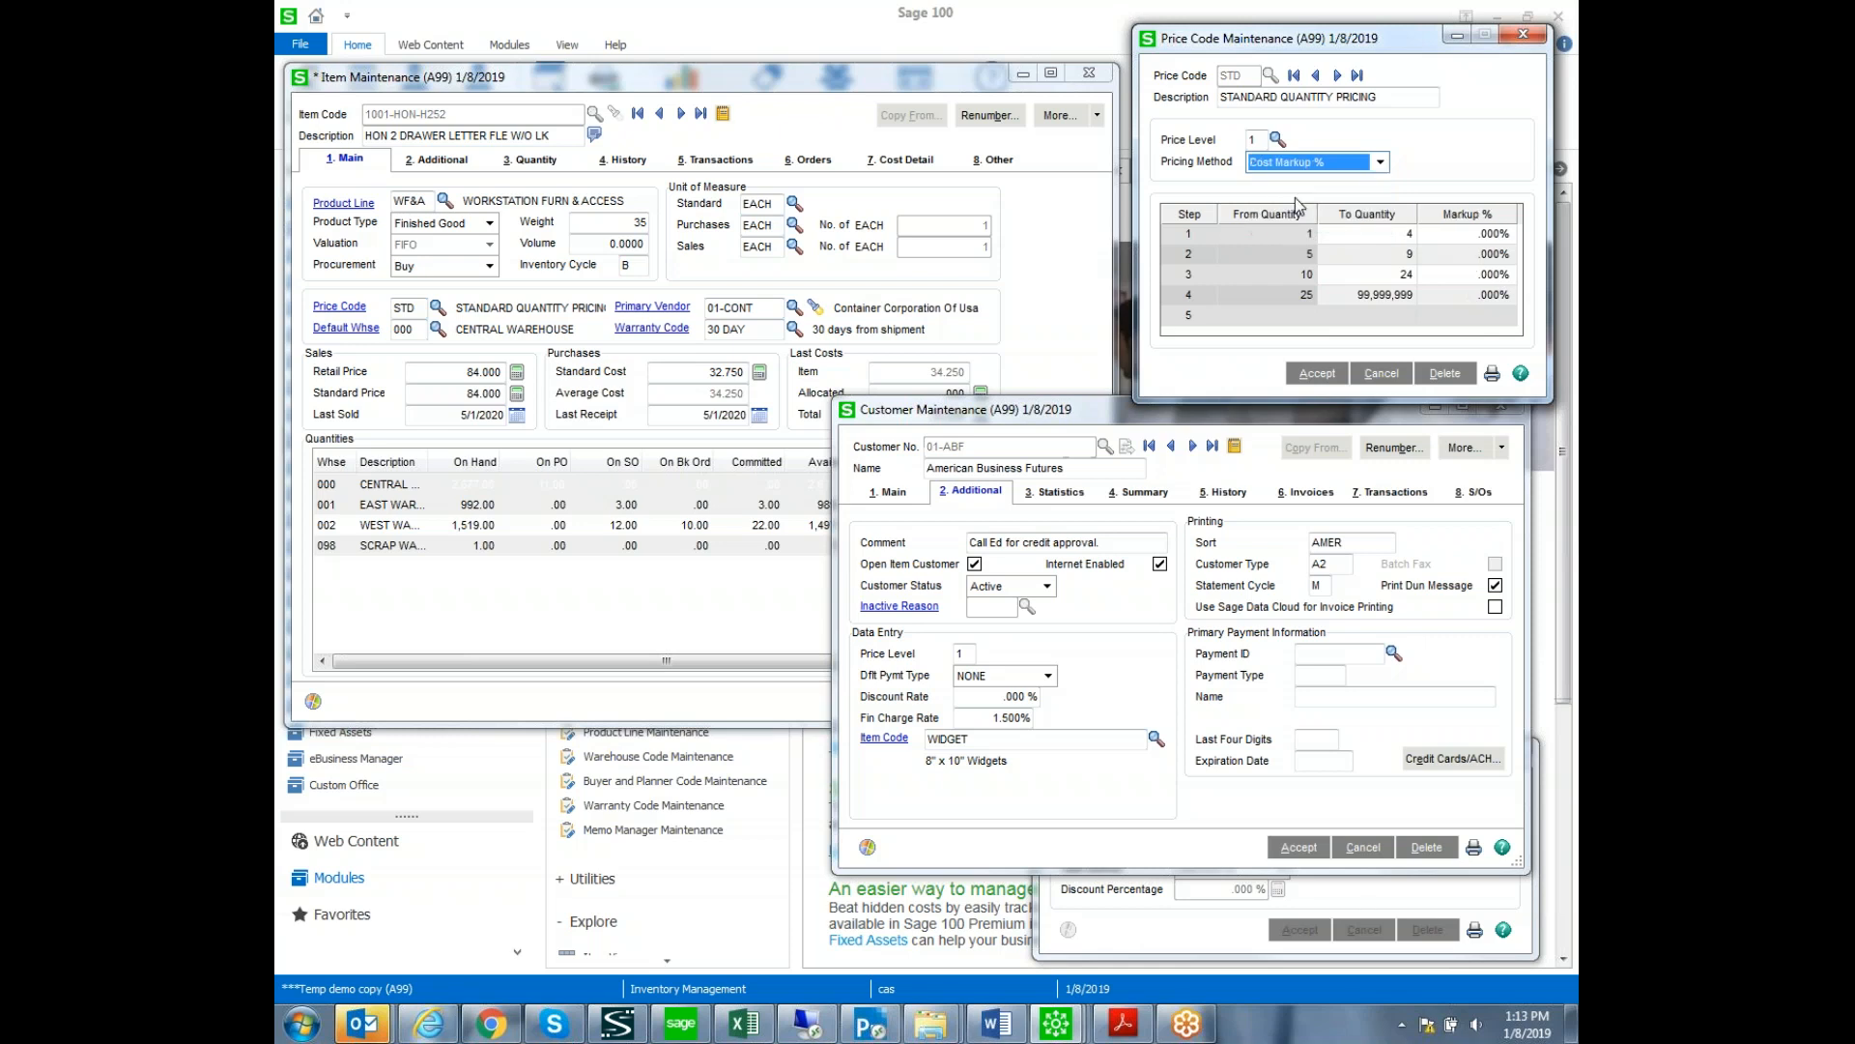
Define markups of 30% for quantities up to 10 and 25% for all larger quantities, and save the level 1 price code.
{"action": "left_click", "coordinate": [1381, 236]}
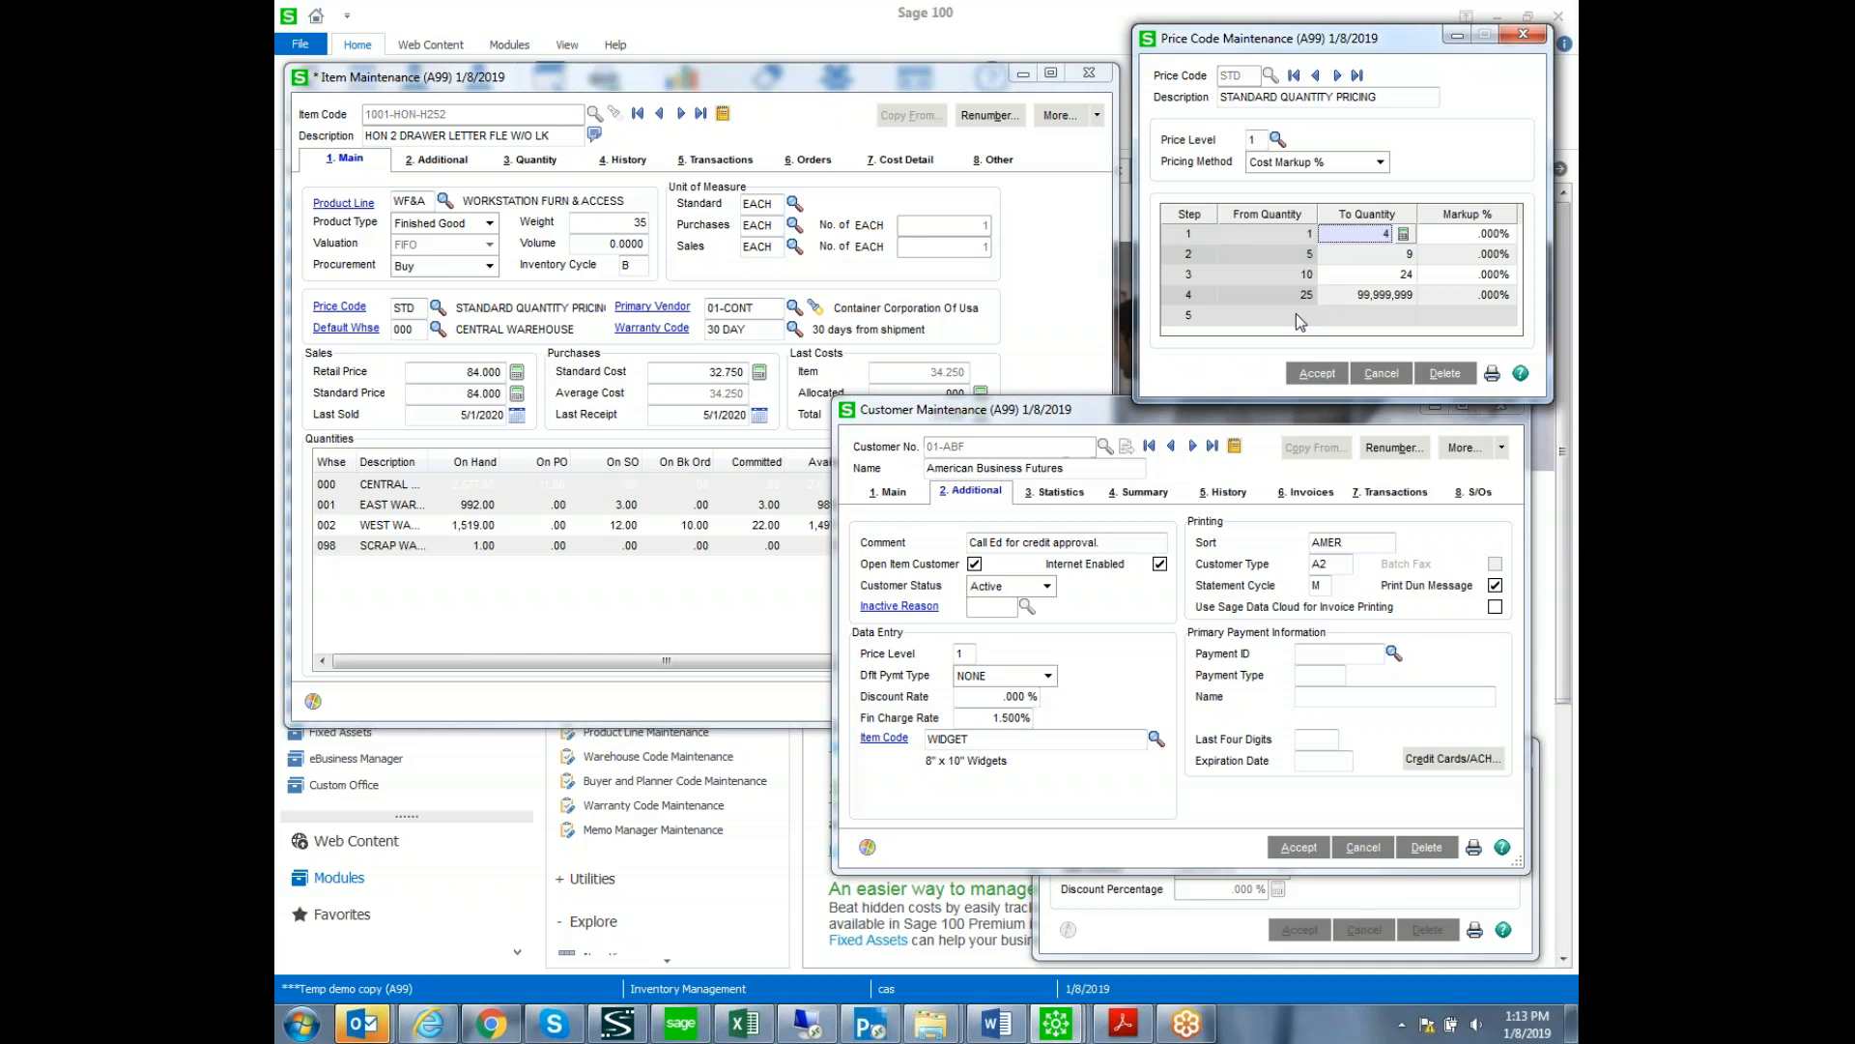
{"action": "type", "text": "10"}
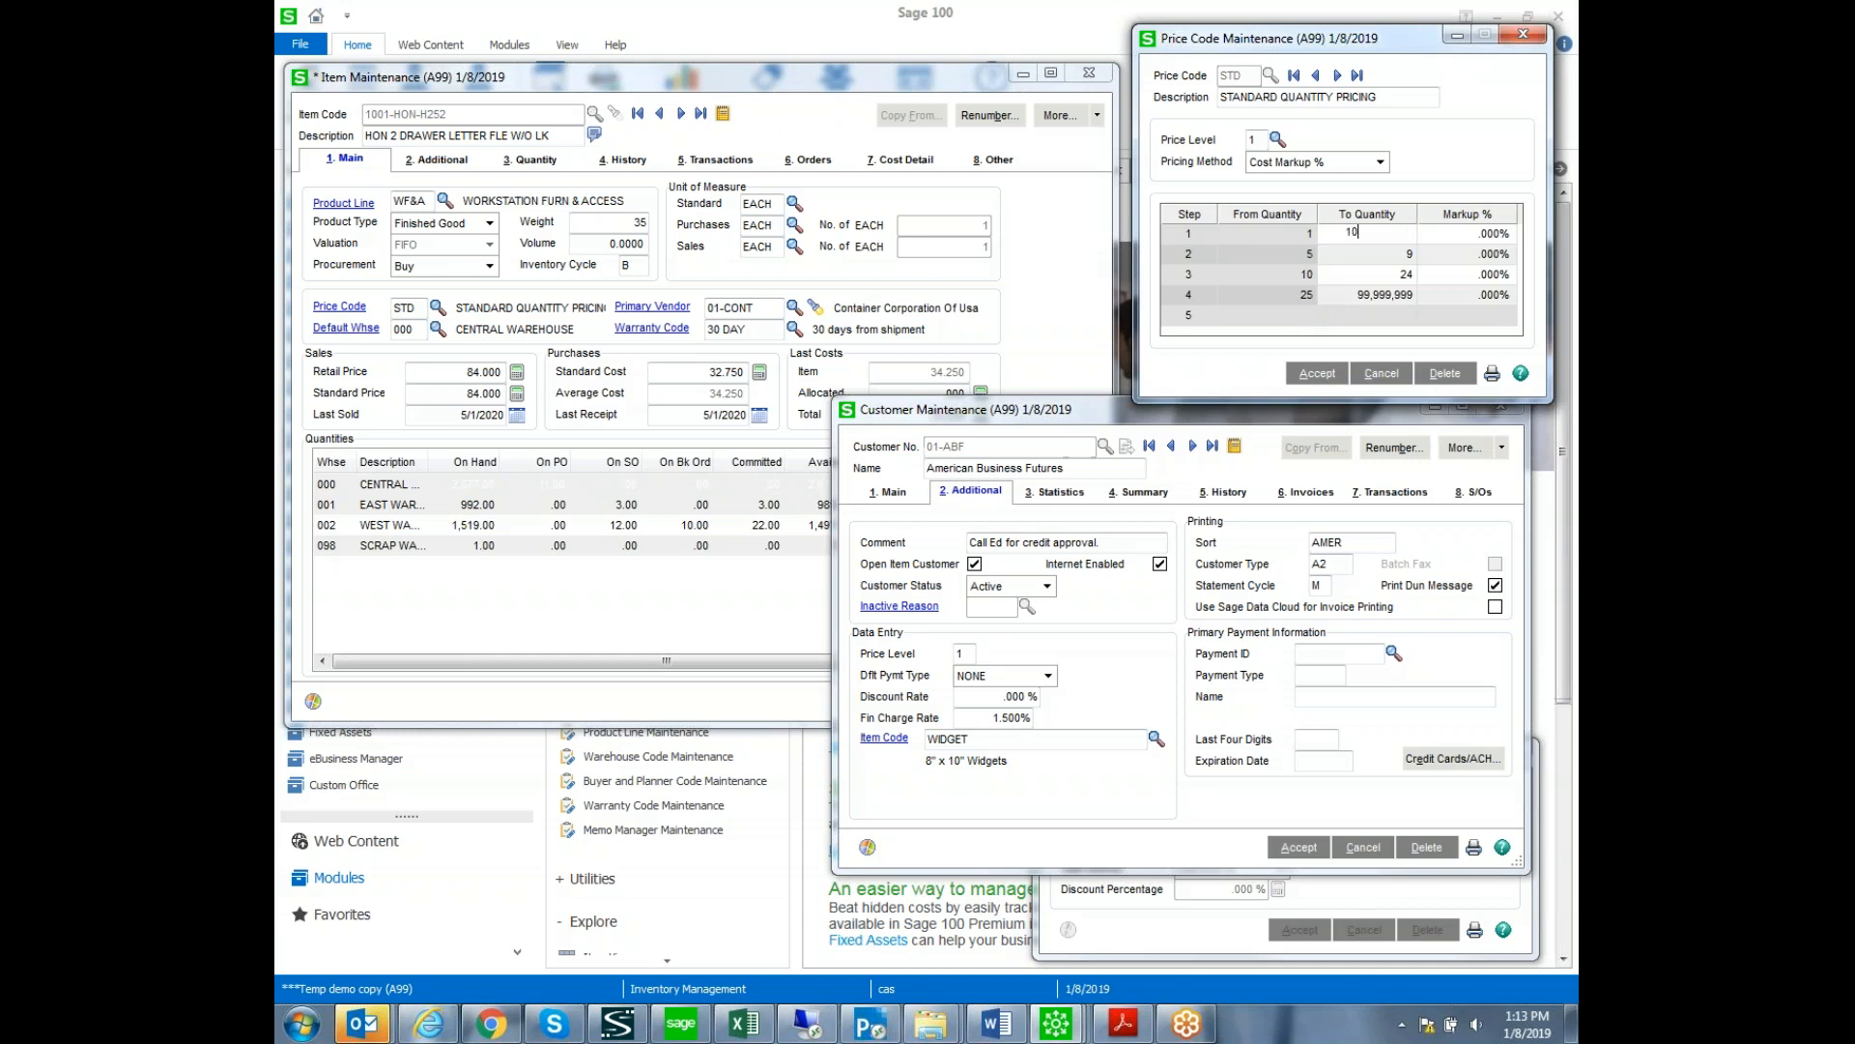
{"action": "key", "text": "Tab"}
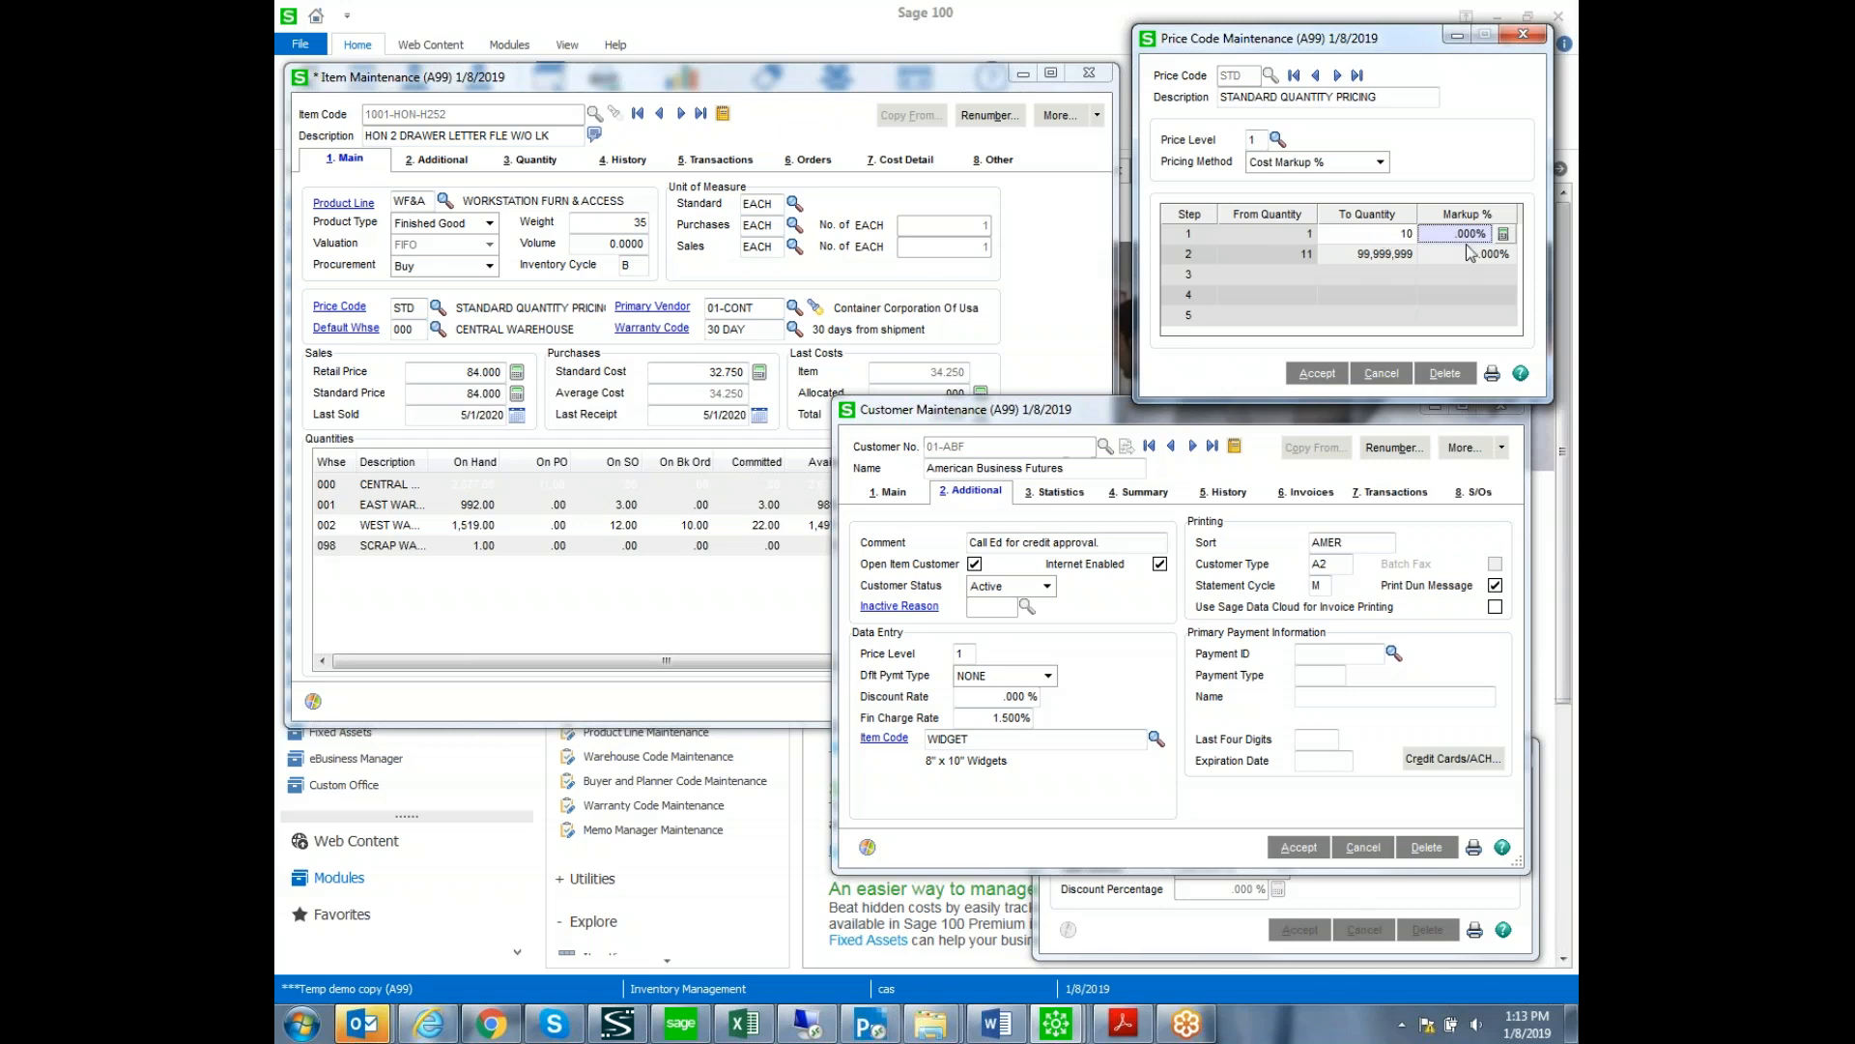
{"action": "type", "text": "30"}
{"action": "left_click", "coordinate": [1455, 253]}
{"action": "type", "text": "25"}
{"action": "key", "text": "Tab"}
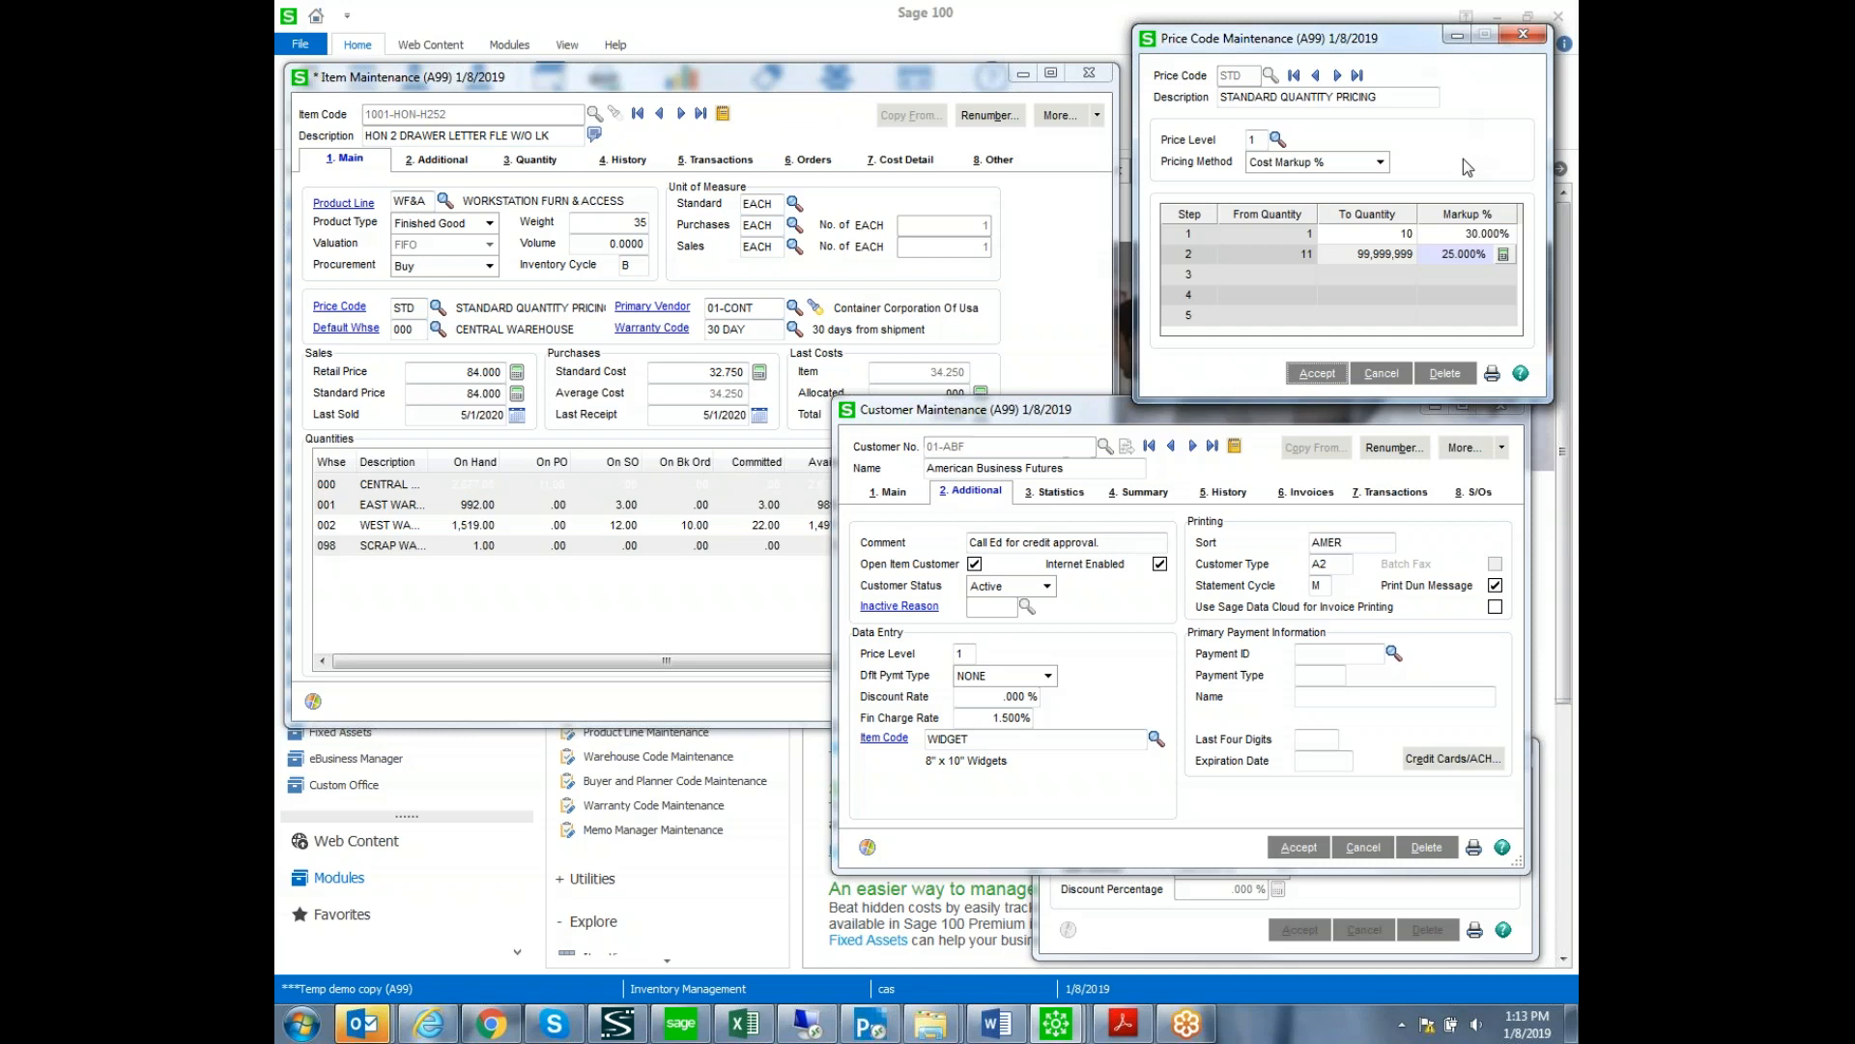
{"action": "left_click", "coordinate": [1305, 375]}
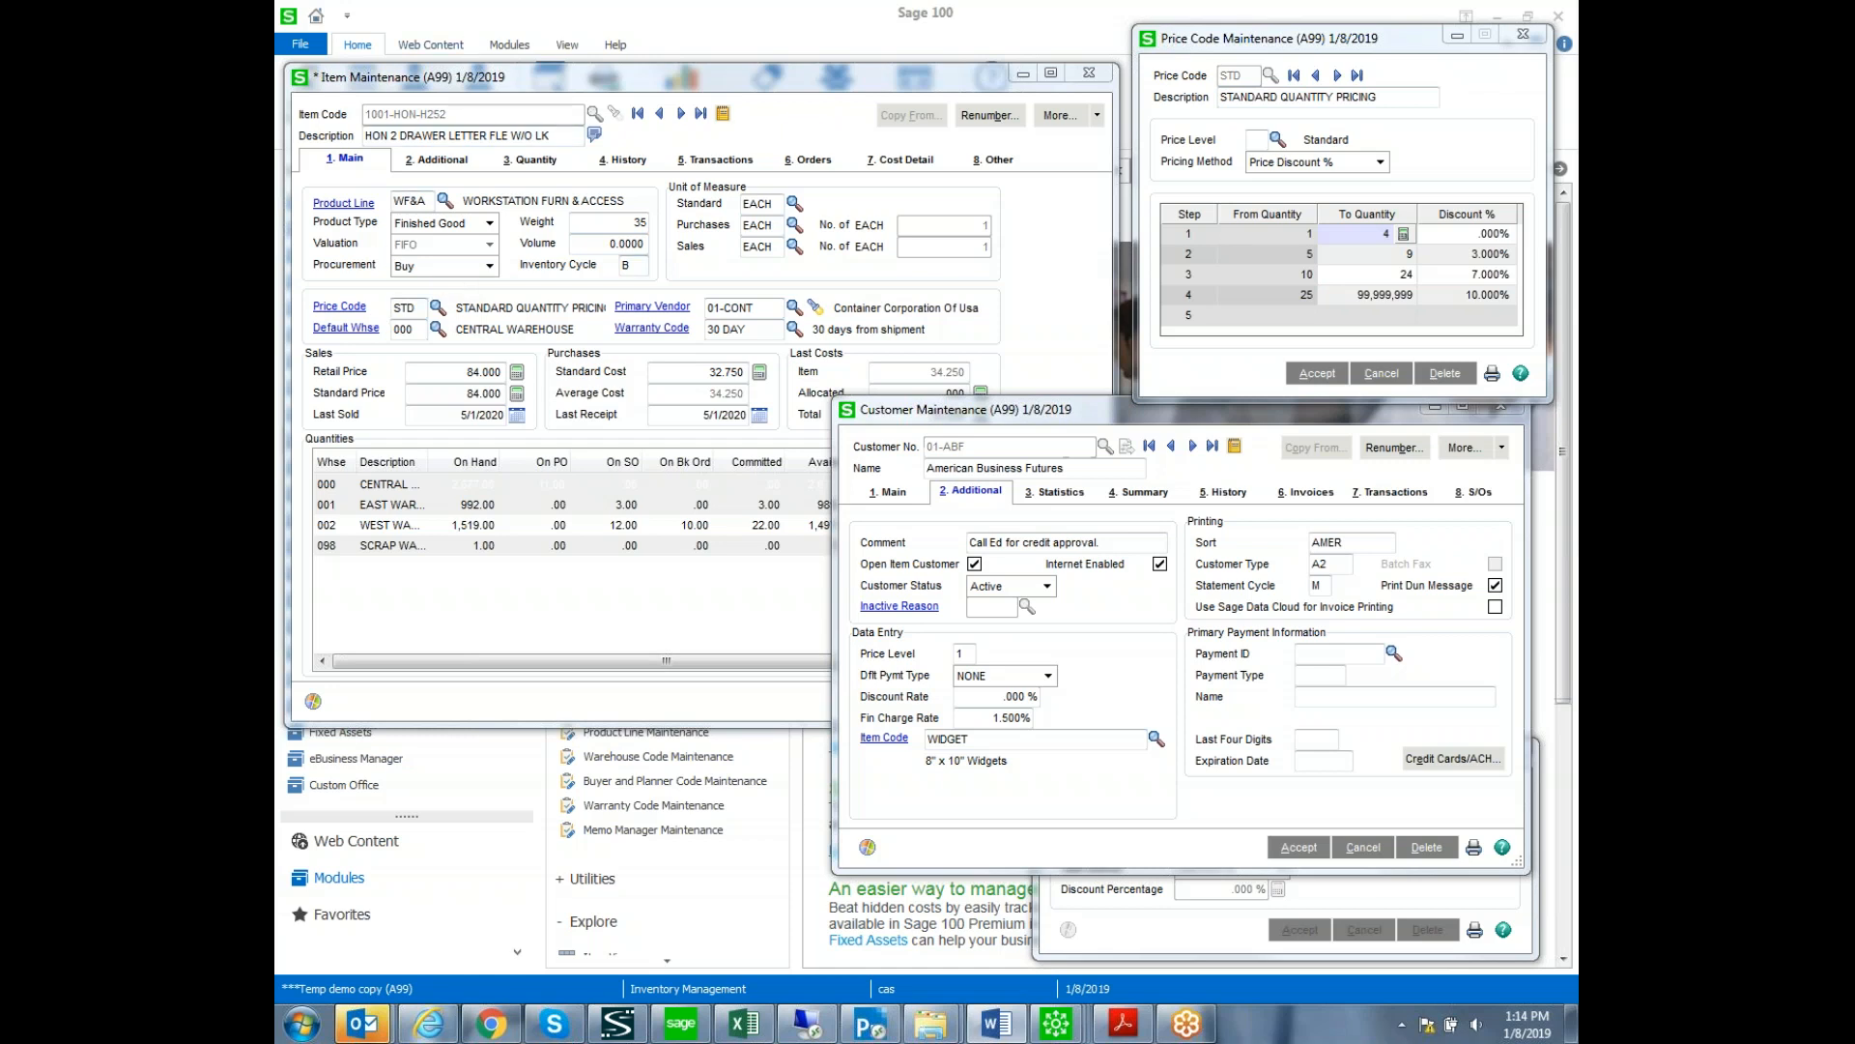
Open item pricing for item 1001-HON-H252, review its standard-level quantity pricing, and clear that record.
{"action": "left_click", "coordinate": [1059, 245]}
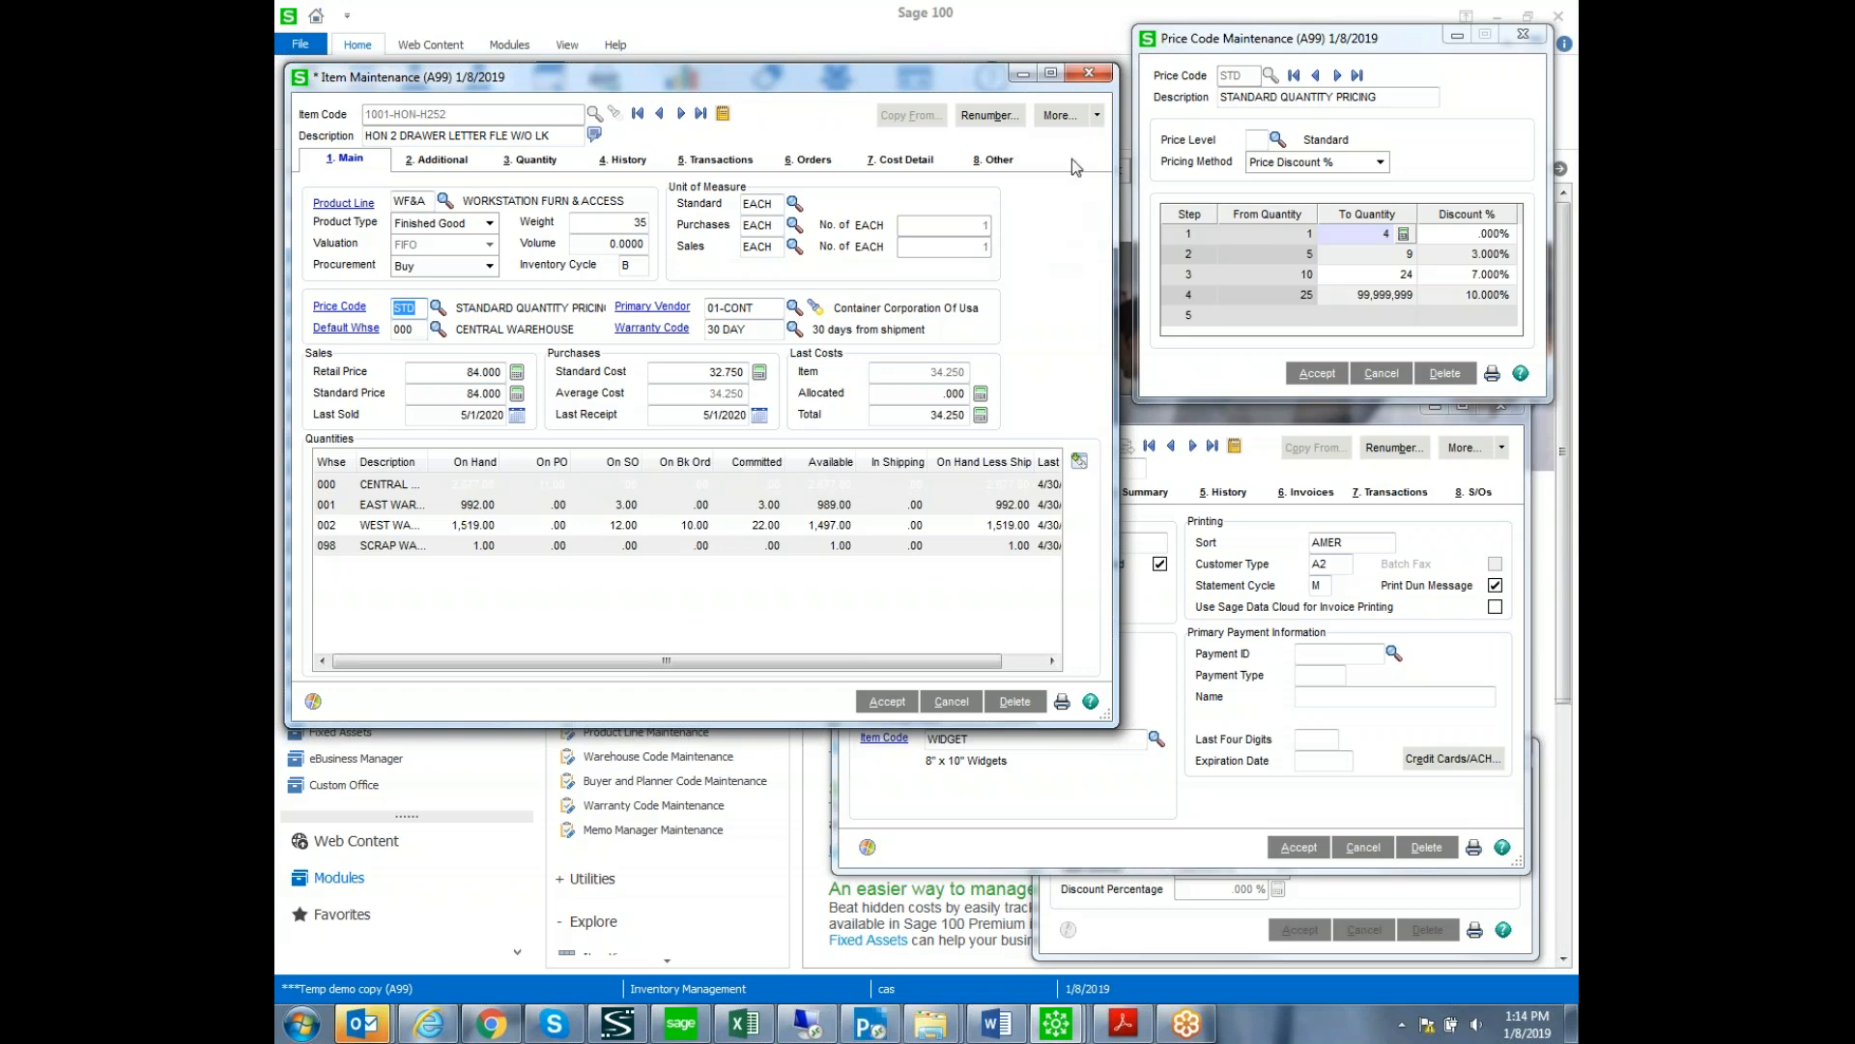
{"action": "left_click", "coordinate": [1060, 115]}
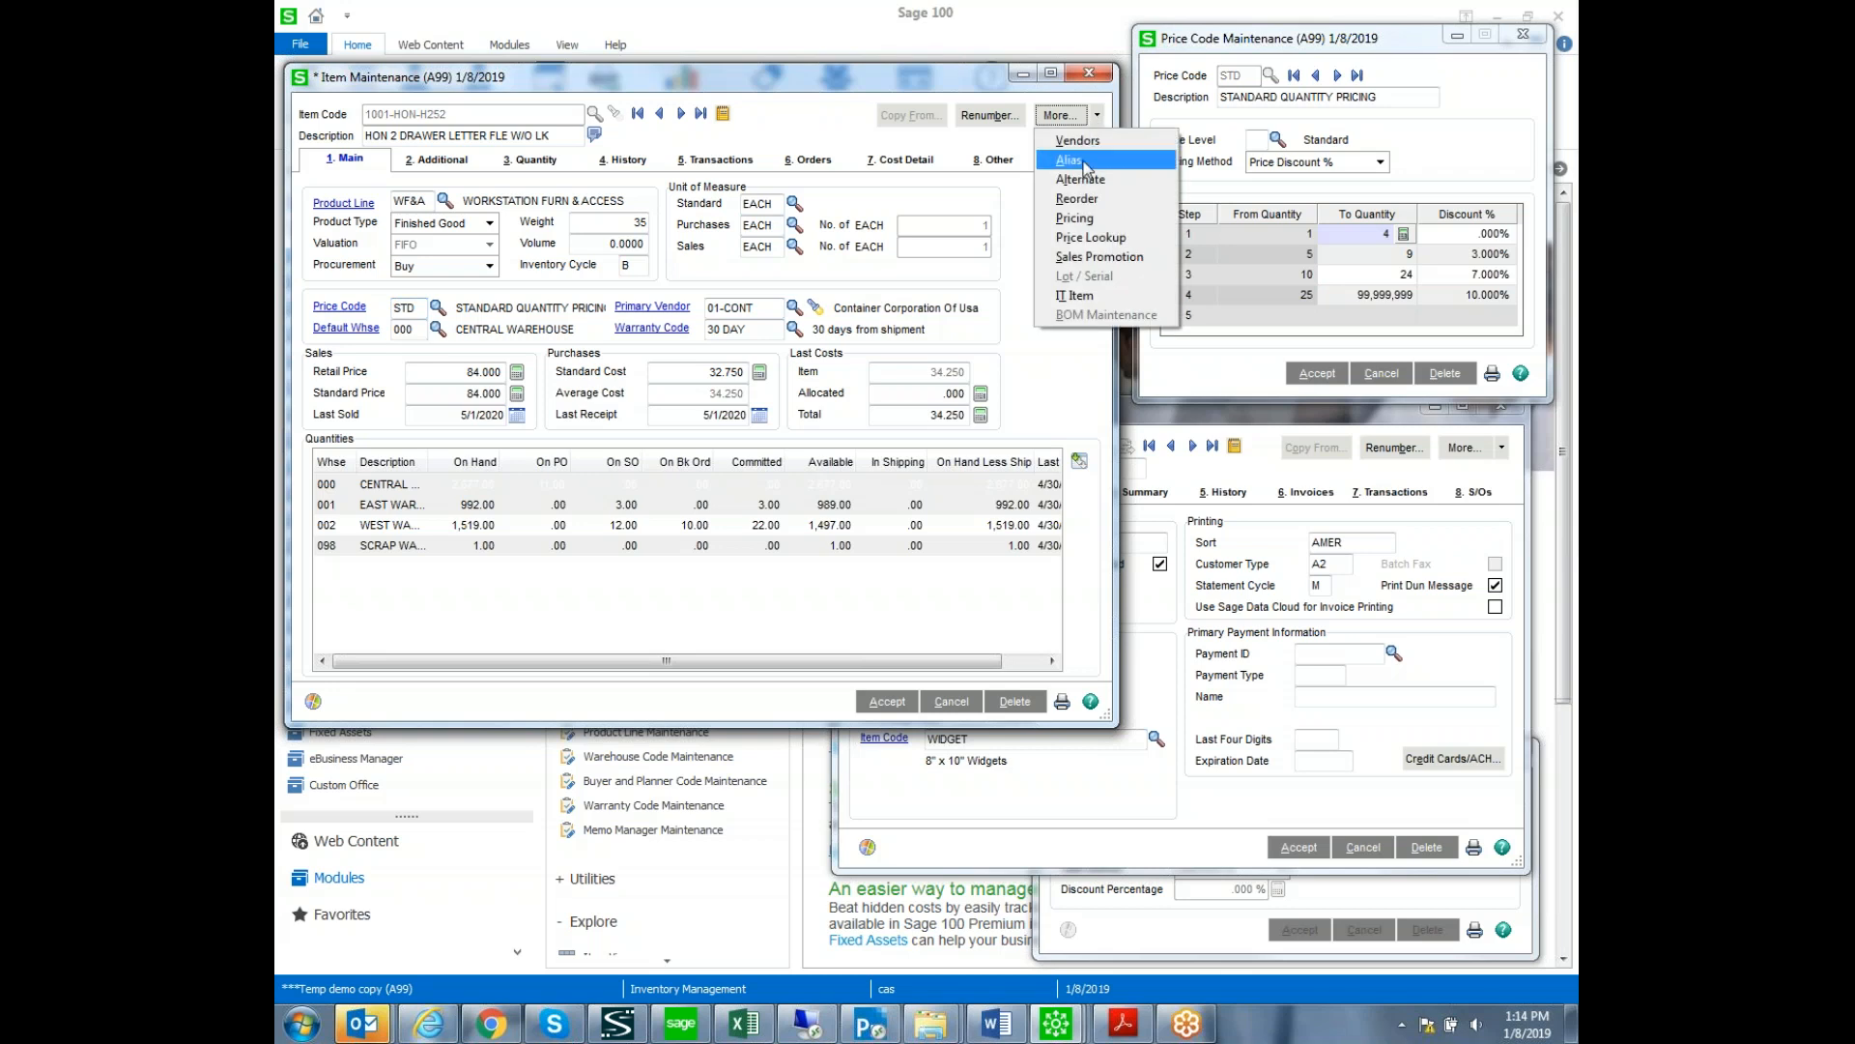
{"action": "left_click", "coordinate": [1070, 220]}
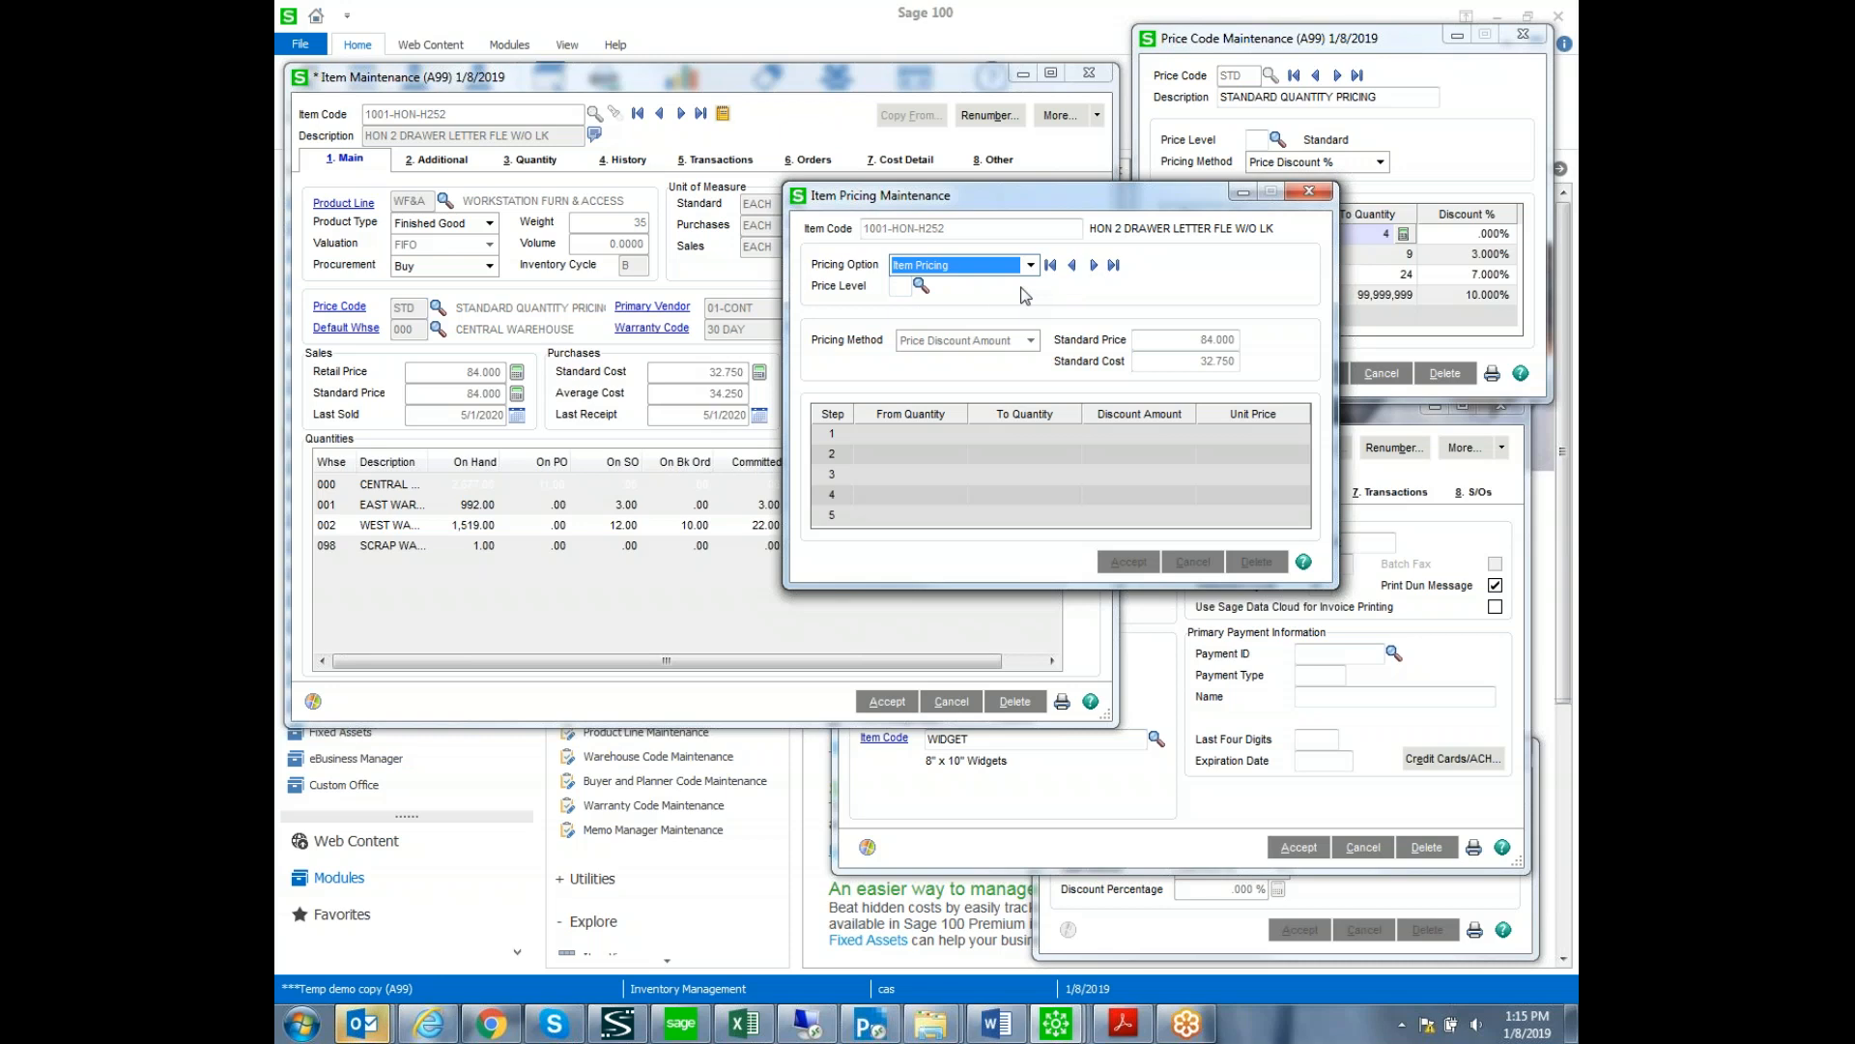
{"action": "key", "text": "Tab"}
{"action": "key", "text": "Tab"}
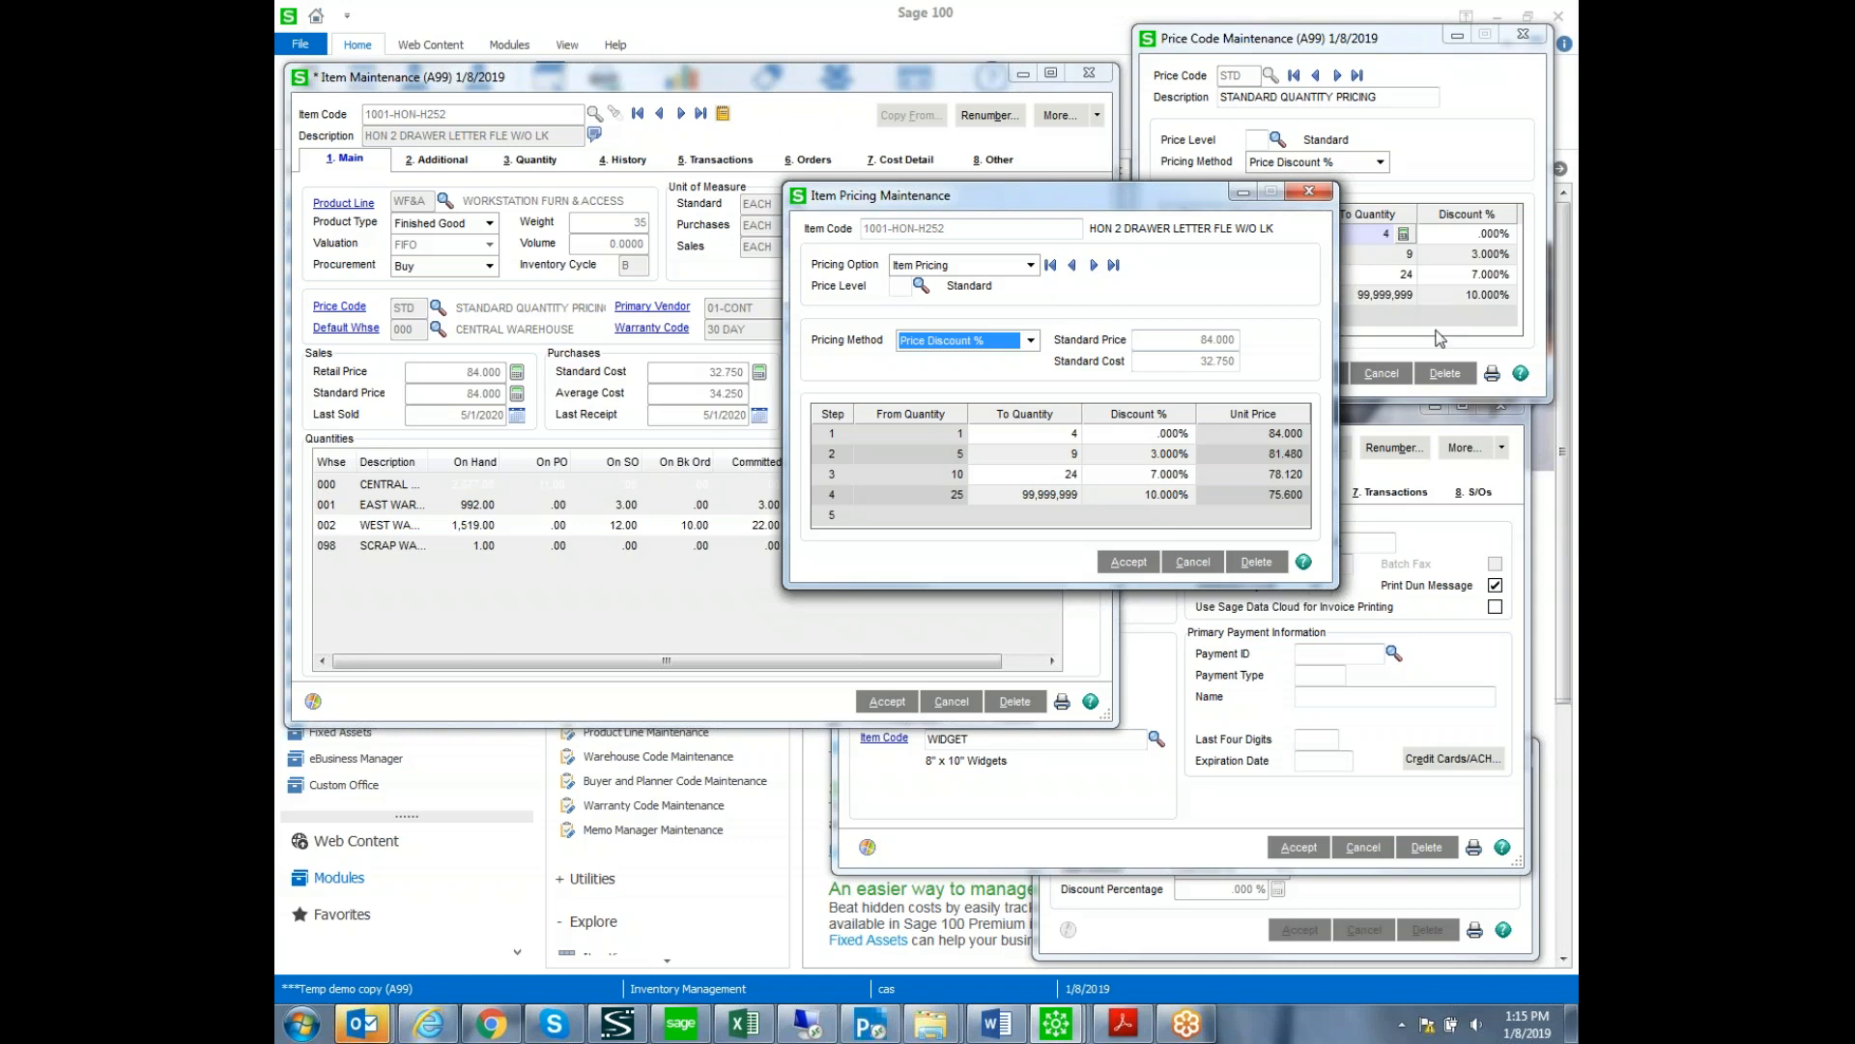
{"action": "left_click", "coordinate": [1184, 568]}
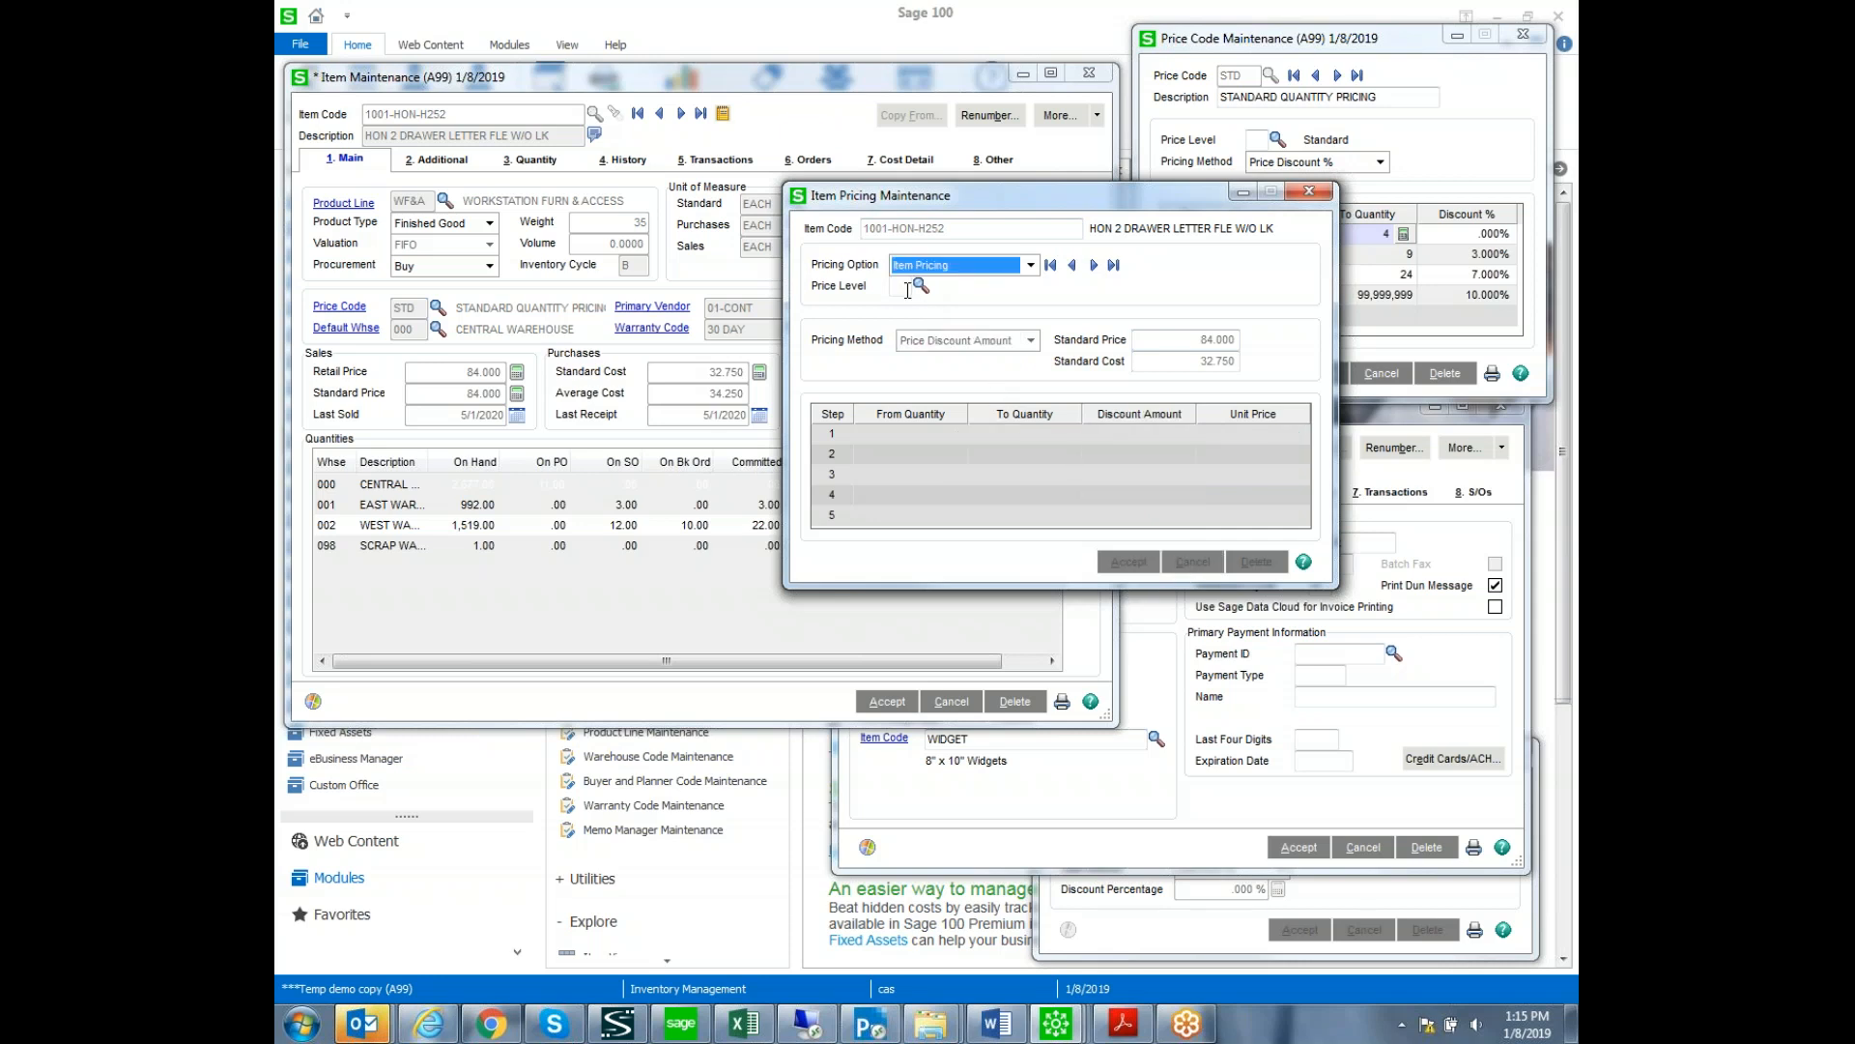
Load the item's price level 1 pricing and set its pricing method to Price Override.
{"action": "left_click", "coordinate": [907, 290]}
{"action": "type", "text": "1"}
{"action": "key", "text": "Tab"}
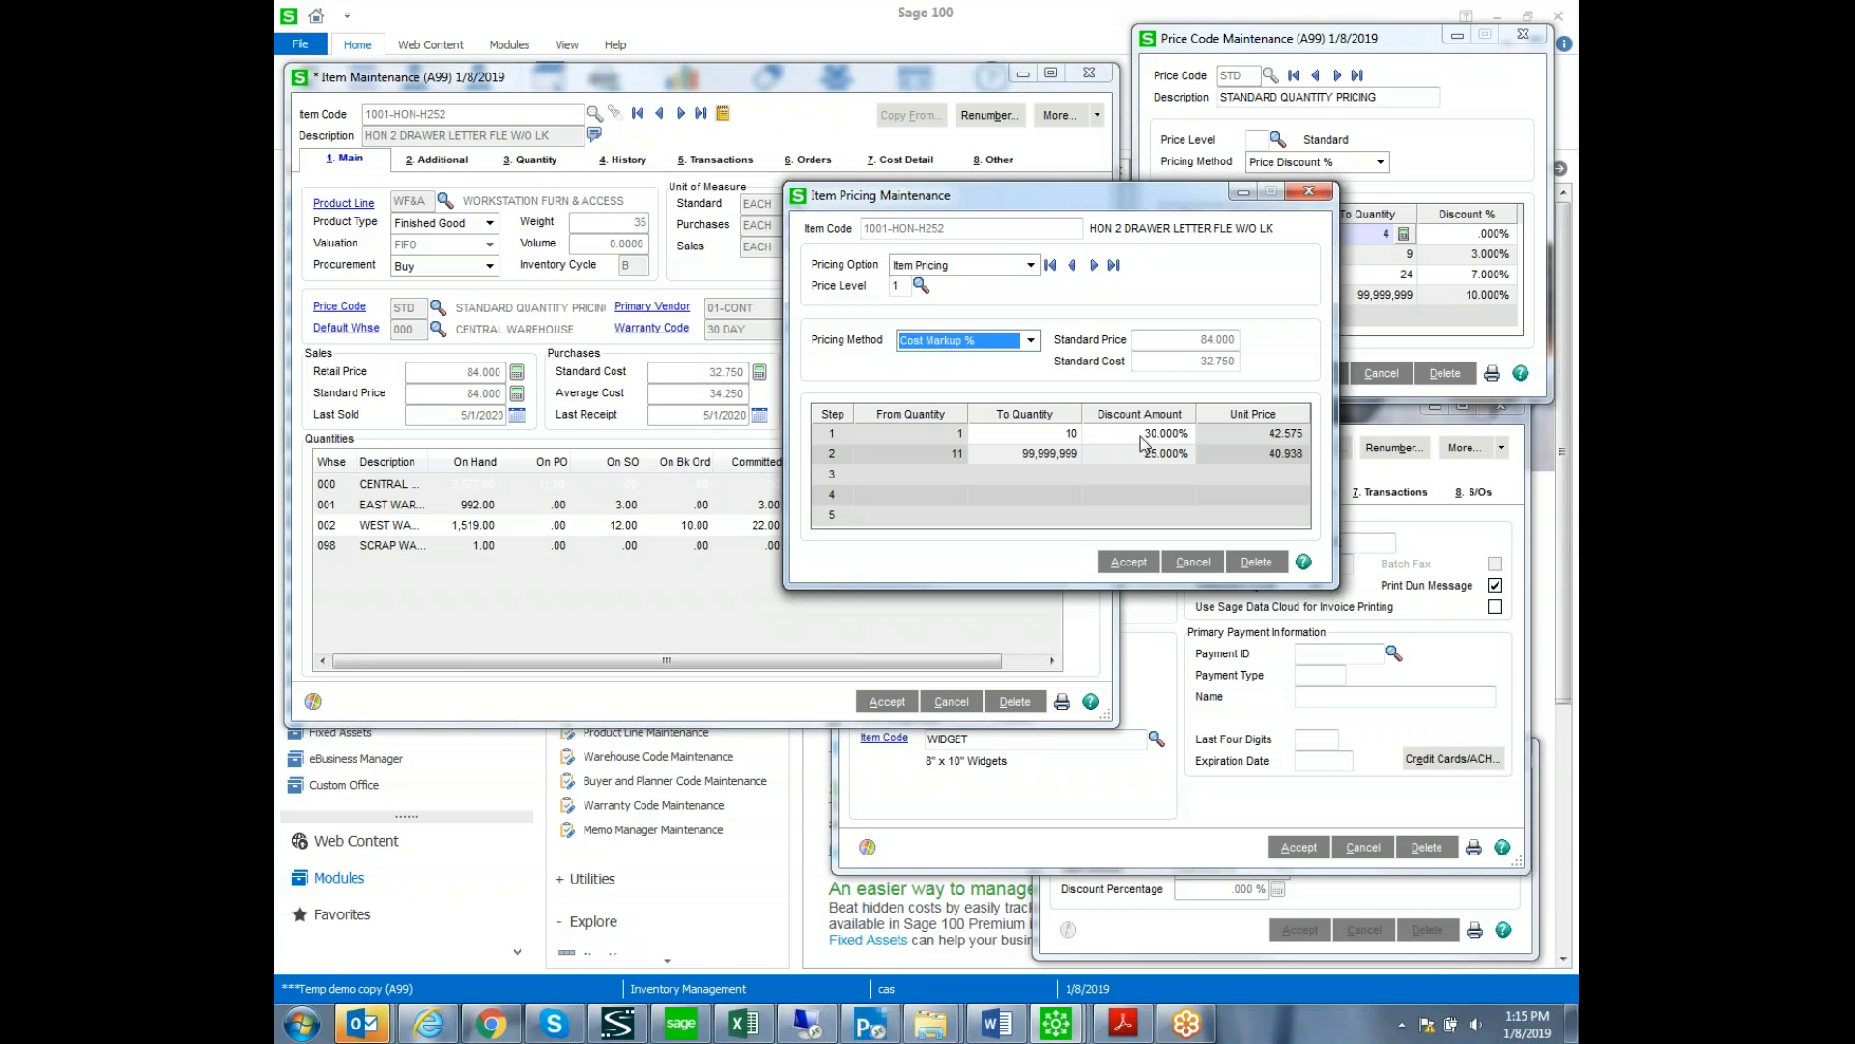
{"action": "left_click", "coordinate": [1031, 341]}
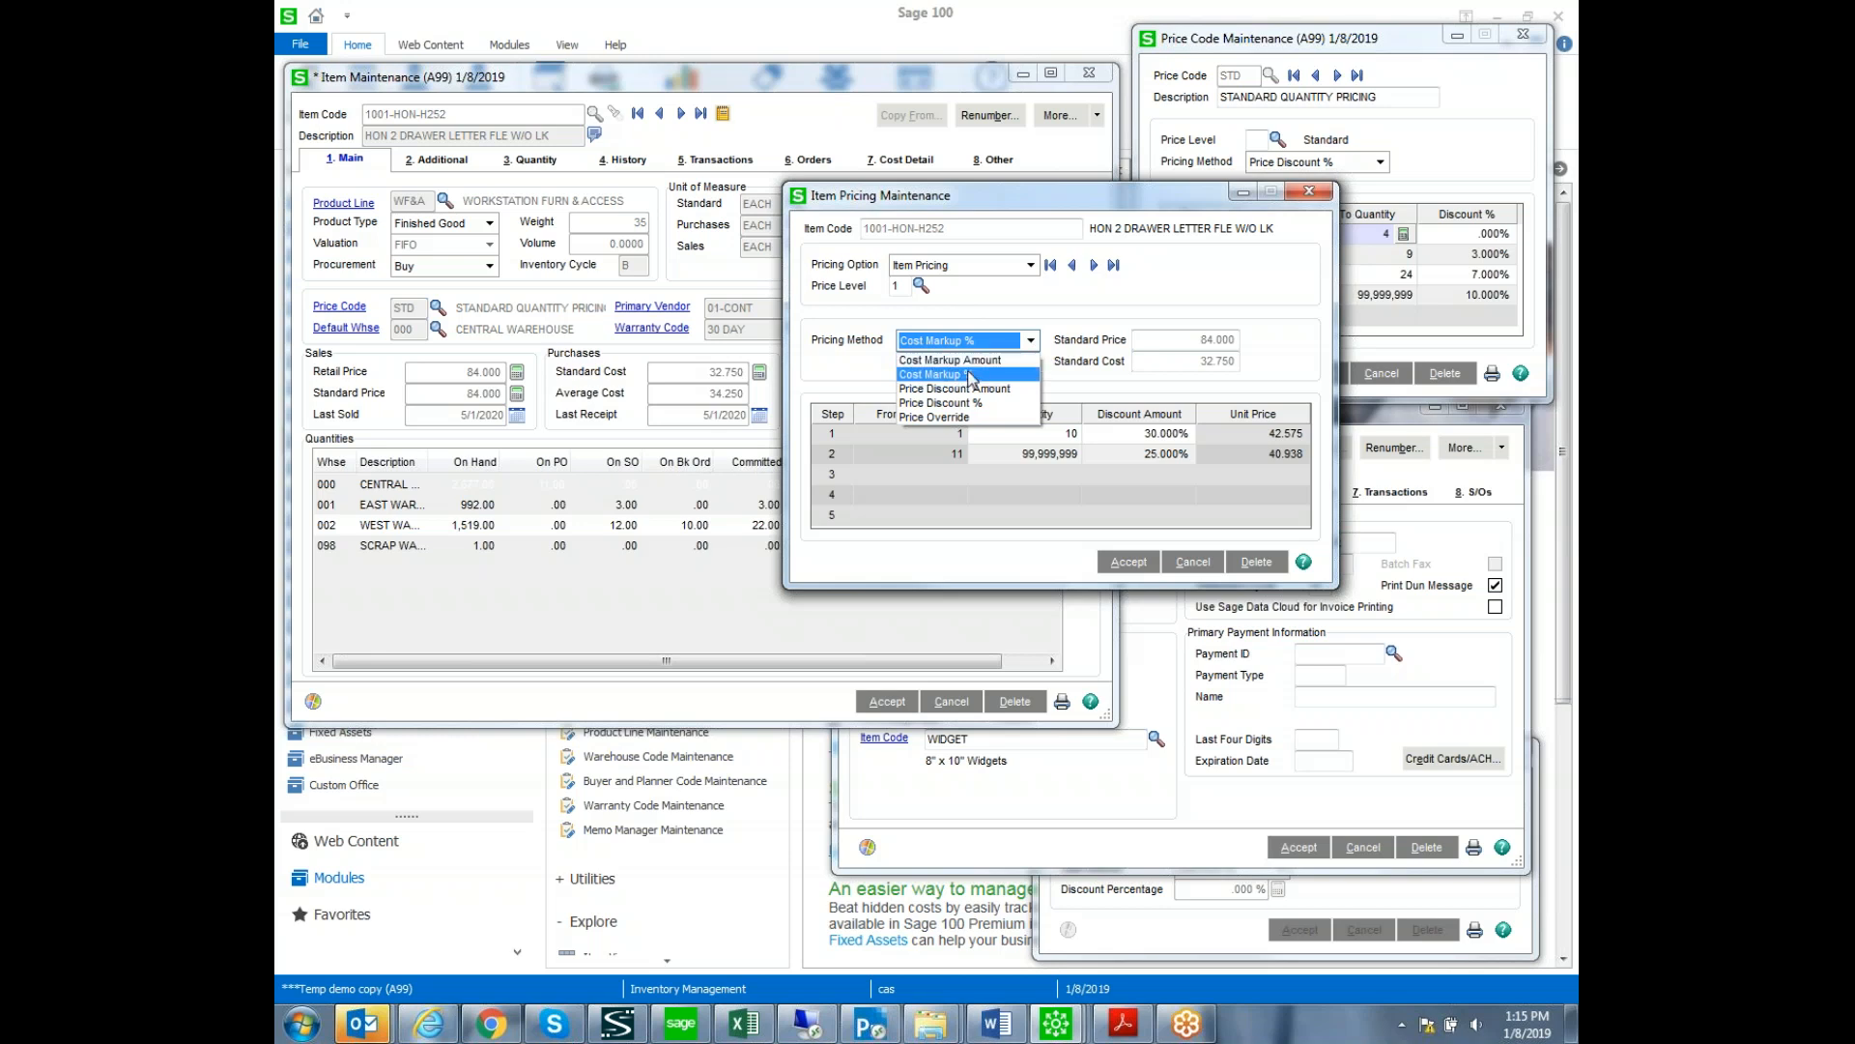
{"action": "left_click", "coordinate": [993, 419]}
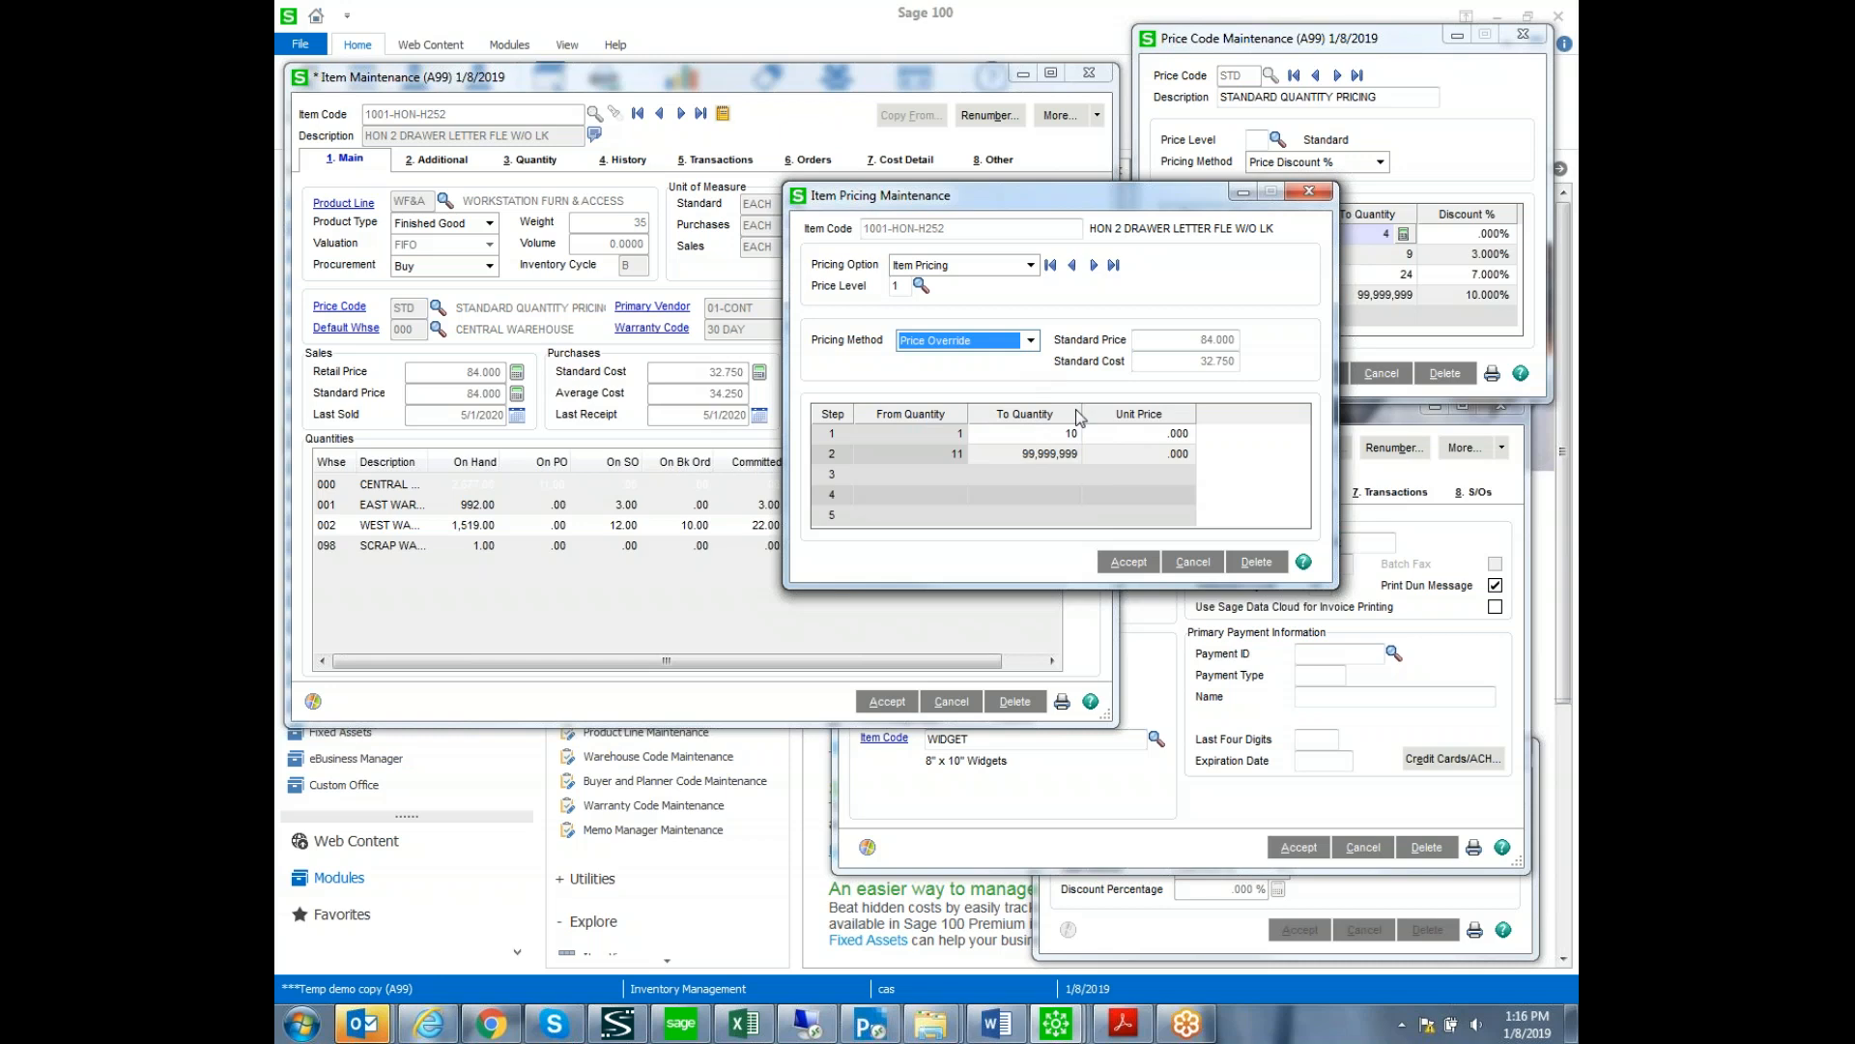
Set a single quantity step up to 99,999,999 with a unit price of 75 and save the level 1 override.
{"action": "left_click", "coordinate": [1048, 439]}
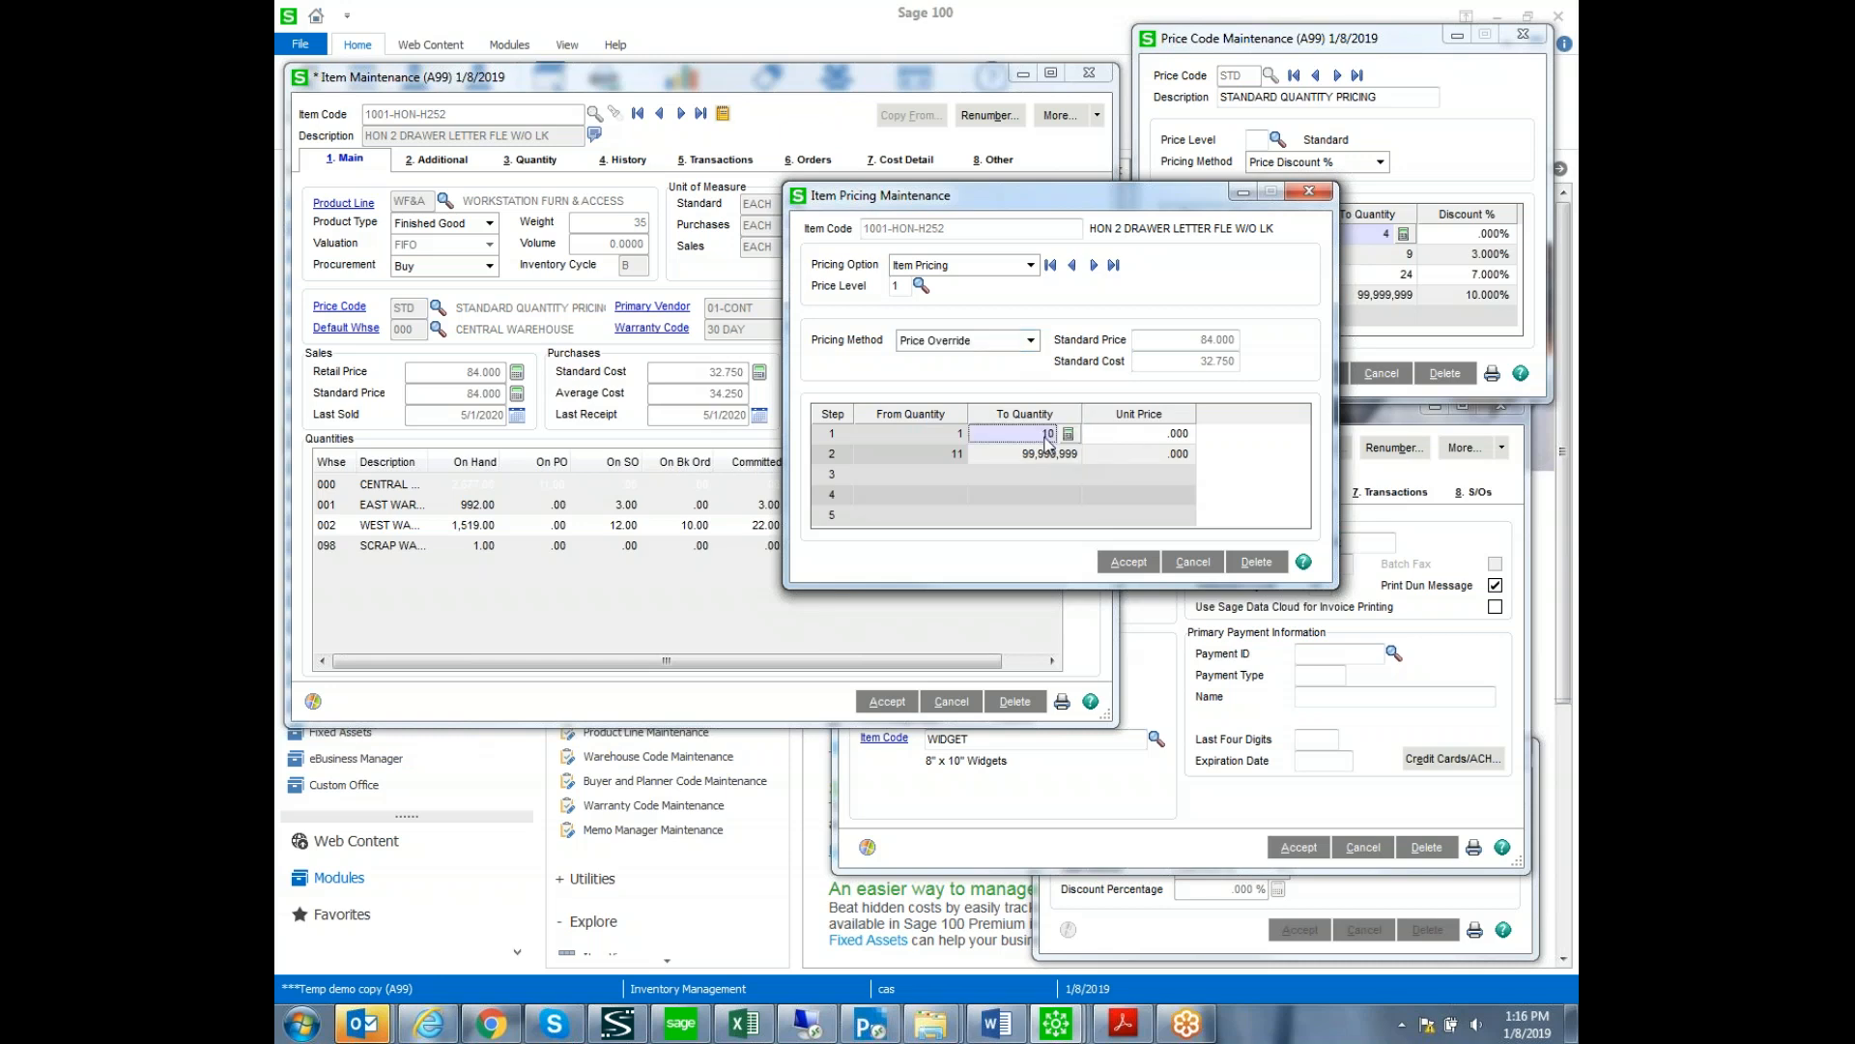
{"action": "type", "text": "99,999,999"}
{"action": "key", "text": "Tab"}
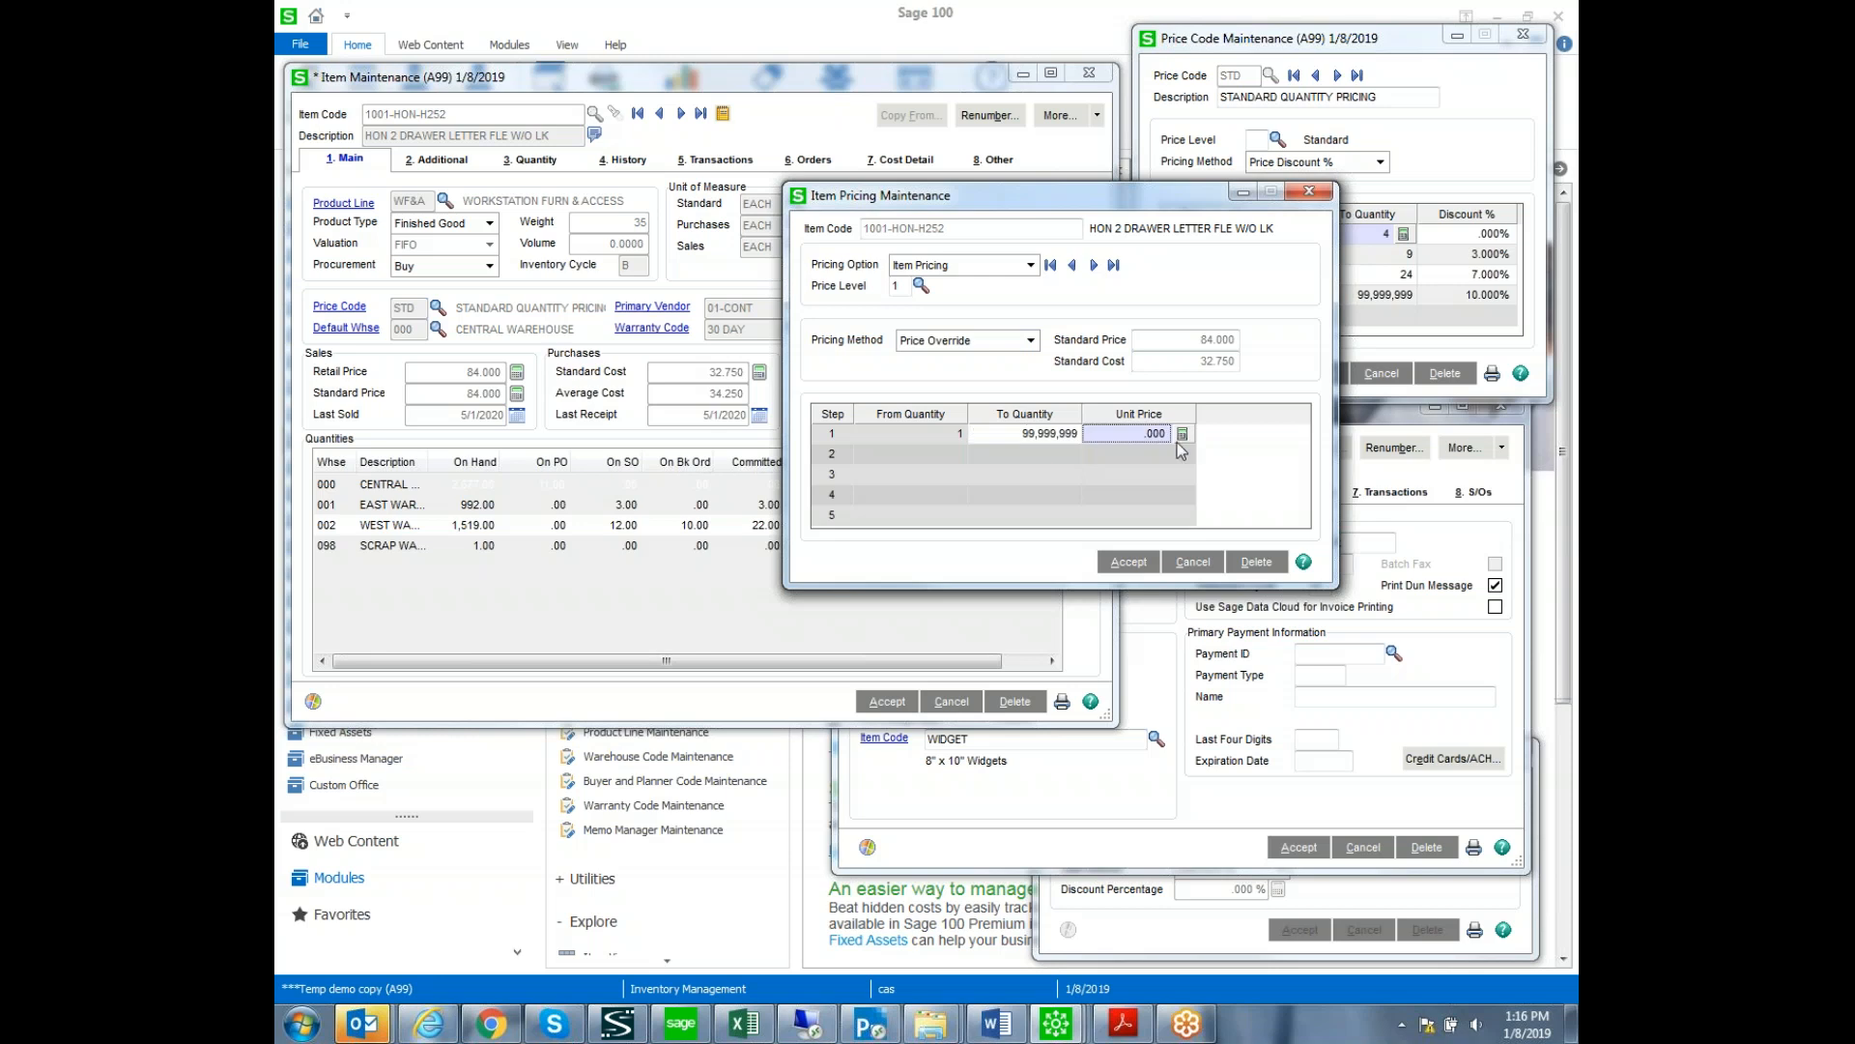
{"action": "type", "text": "75"}
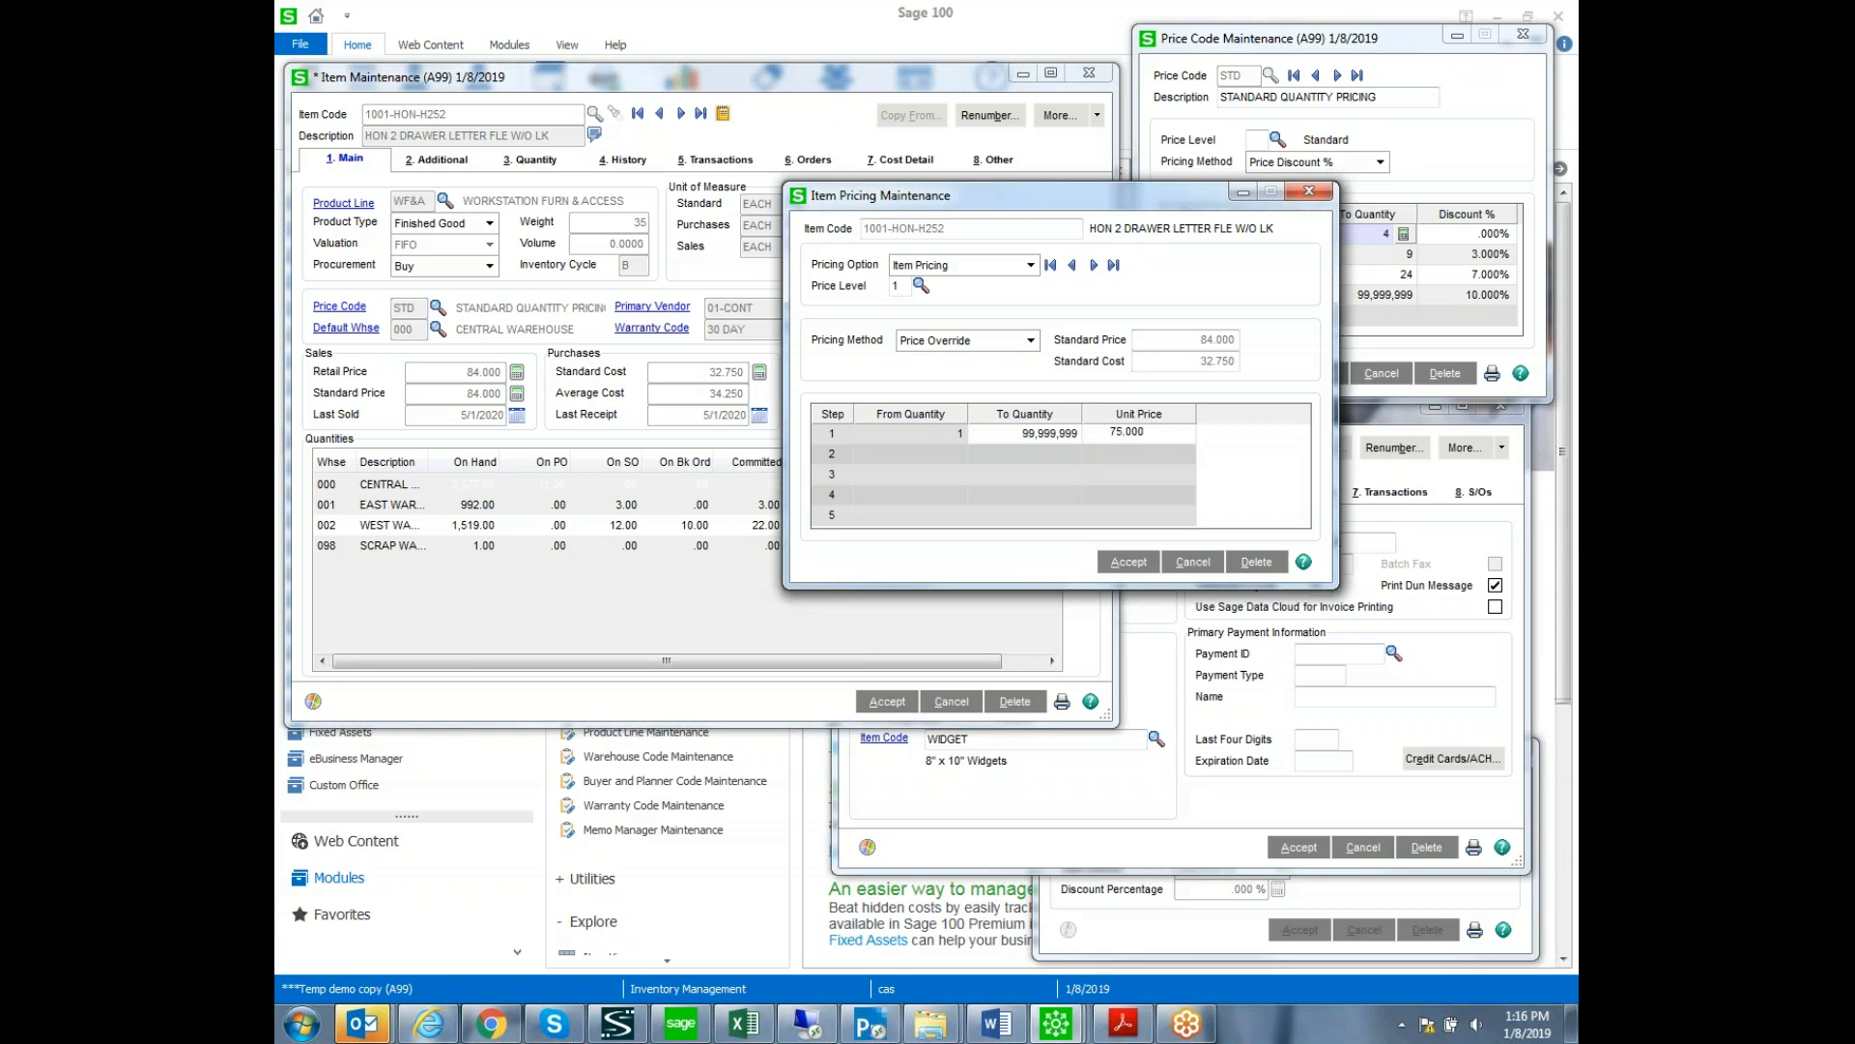
{"action": "key", "text": "Tab"}
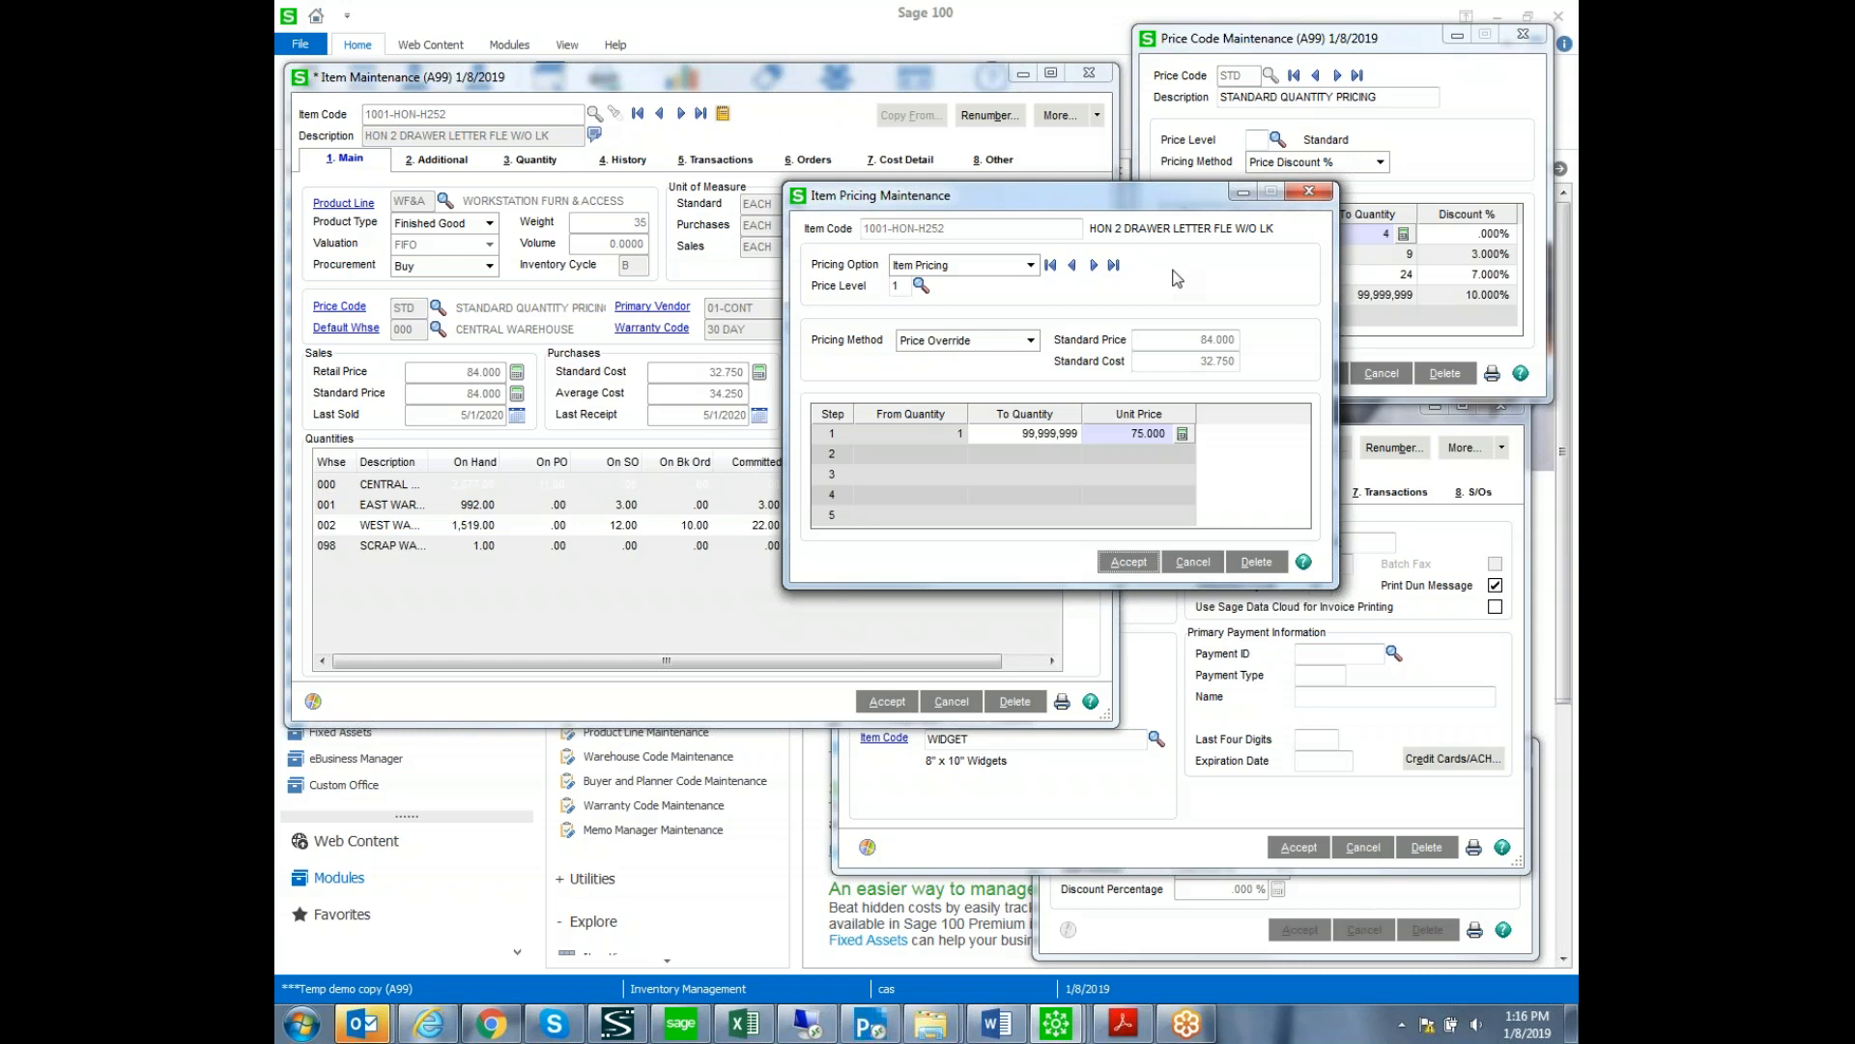
{"action": "left_click", "coordinate": [1127, 563]}
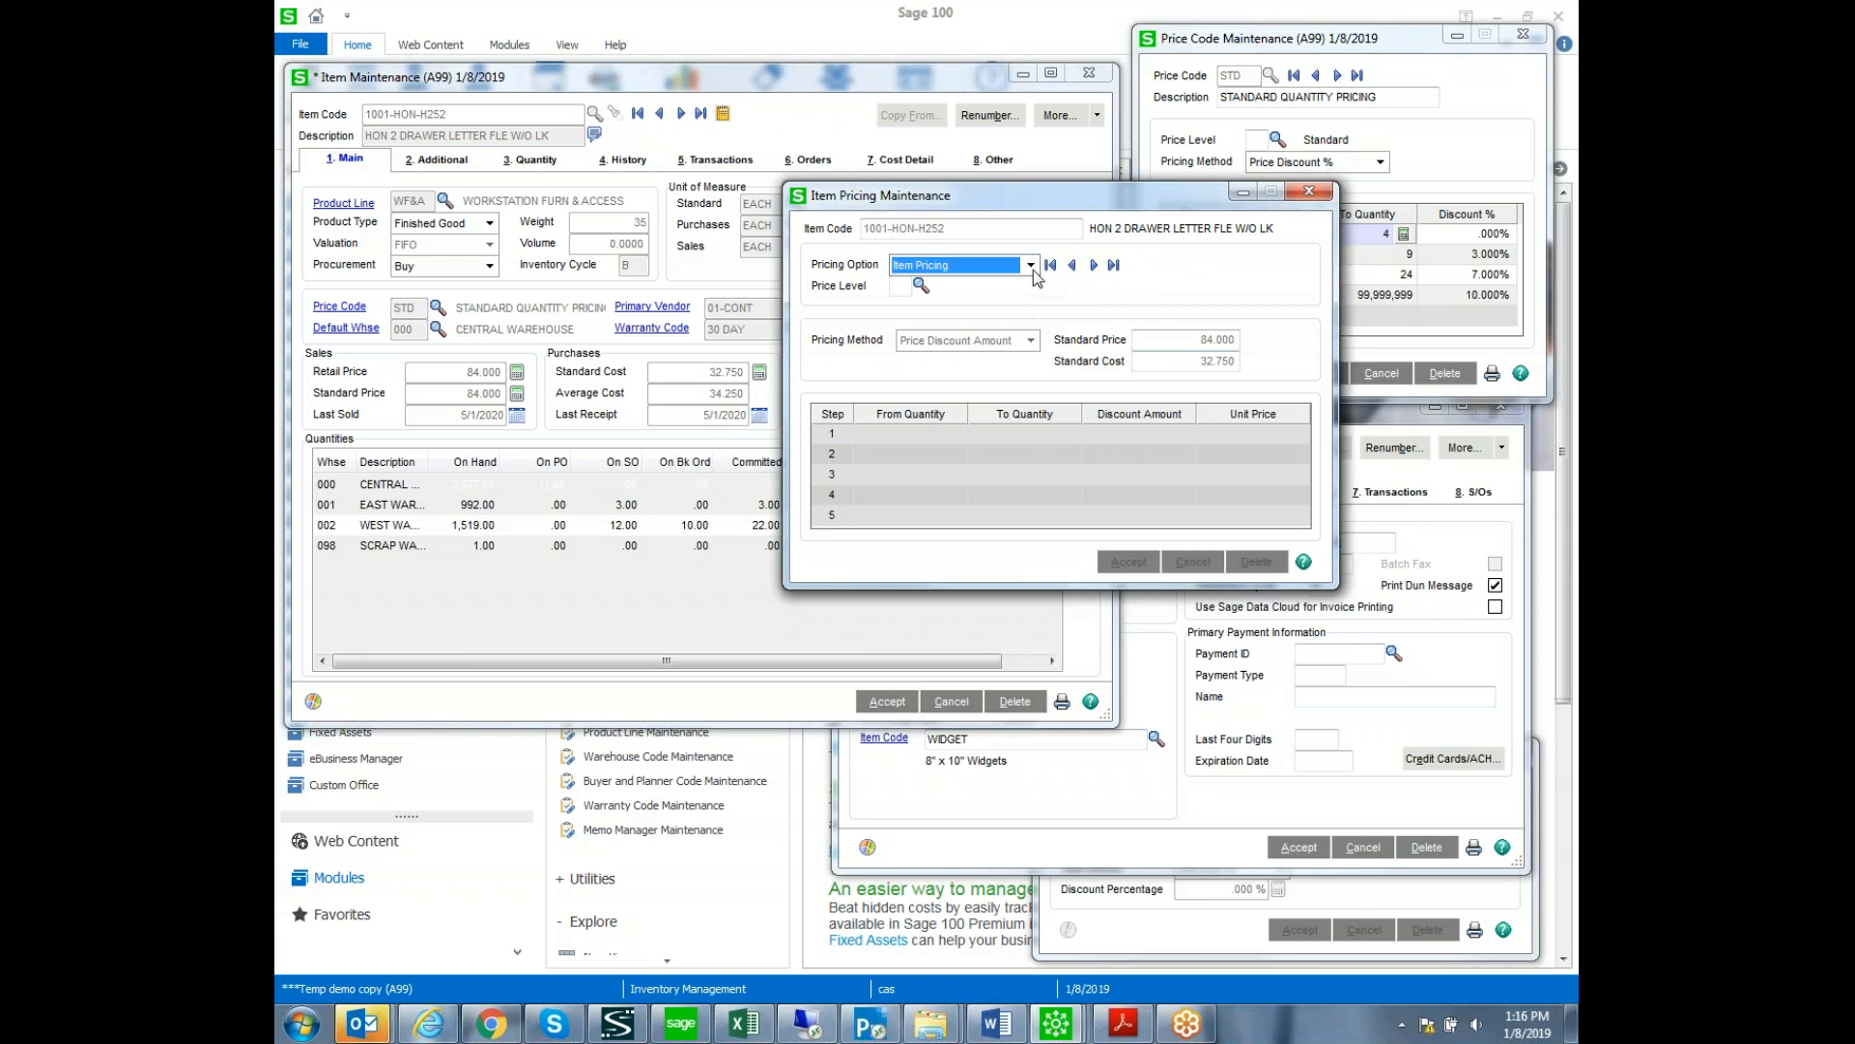
Switch the pricing option to Customer Price Schedule and select the customer American Business Futures.
{"action": "left_click", "coordinate": [1031, 268]}
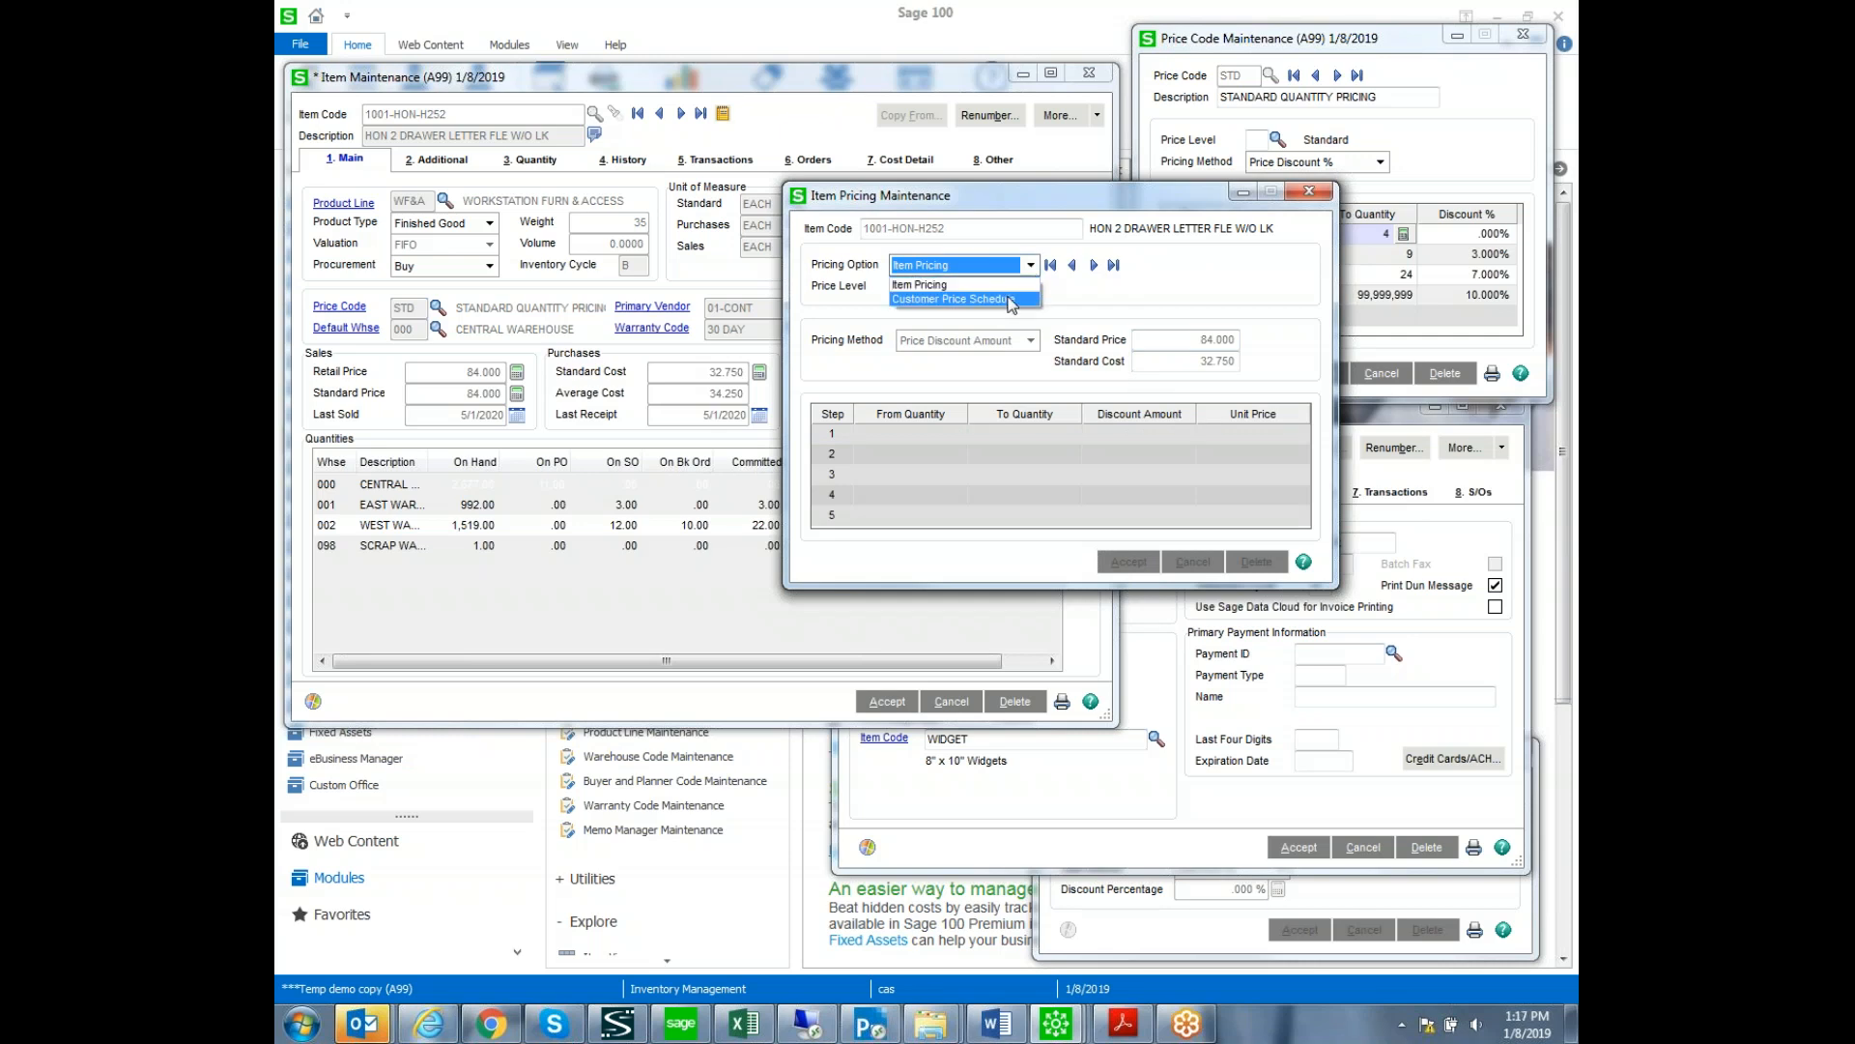
{"action": "left_click", "coordinate": [1009, 300]}
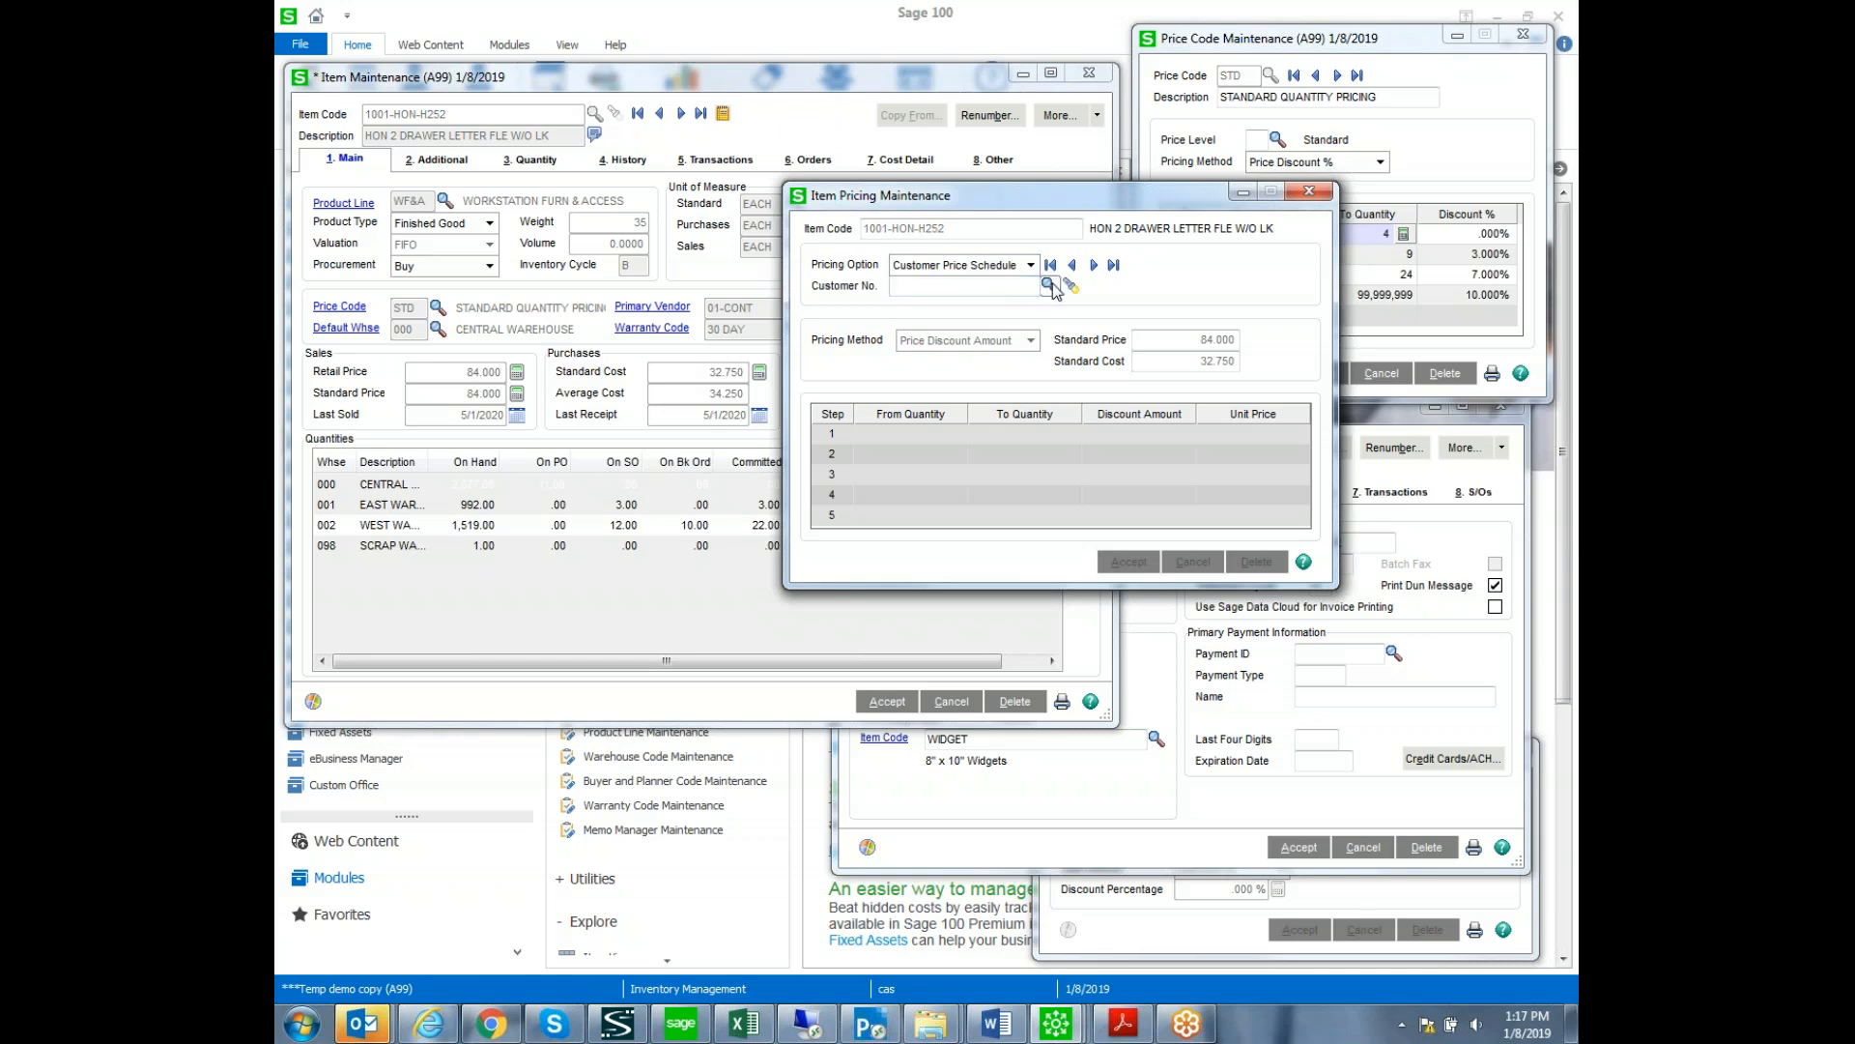
{"action": "left_click", "coordinate": [1049, 285]}
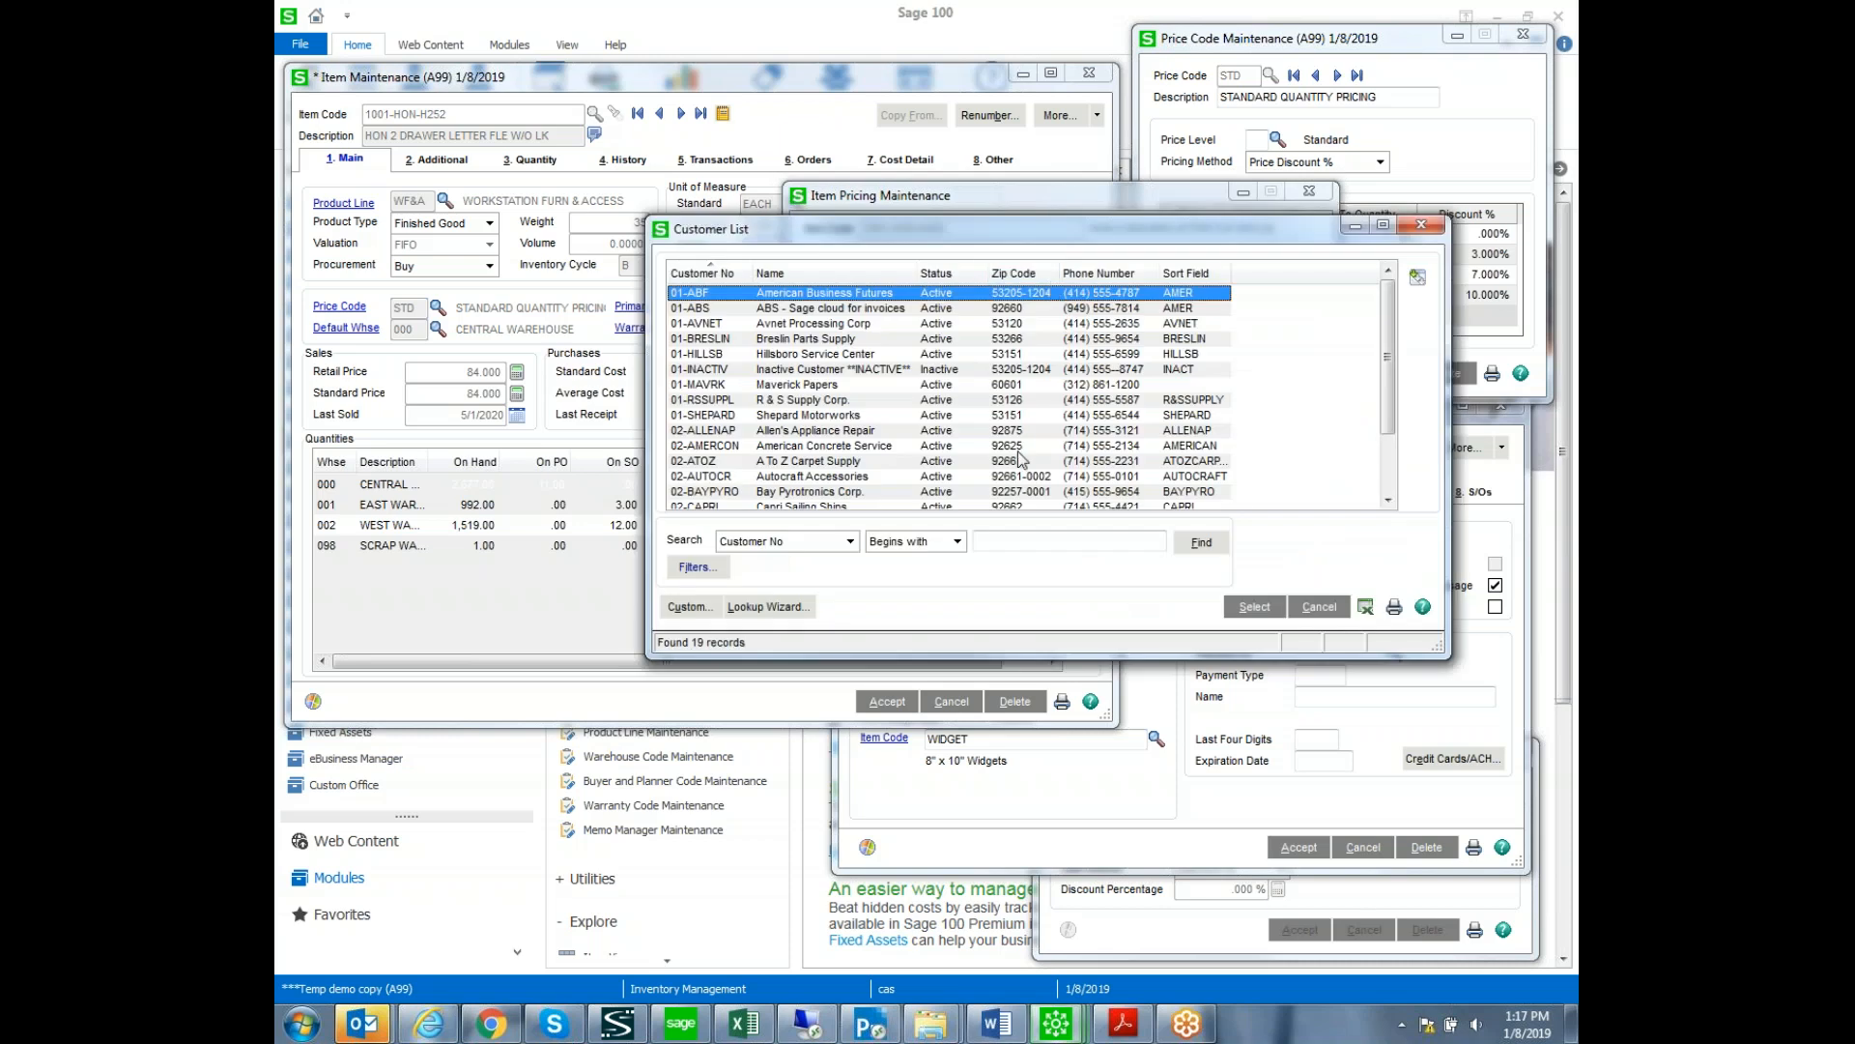
{"action": "left_click", "coordinate": [1253, 606]}
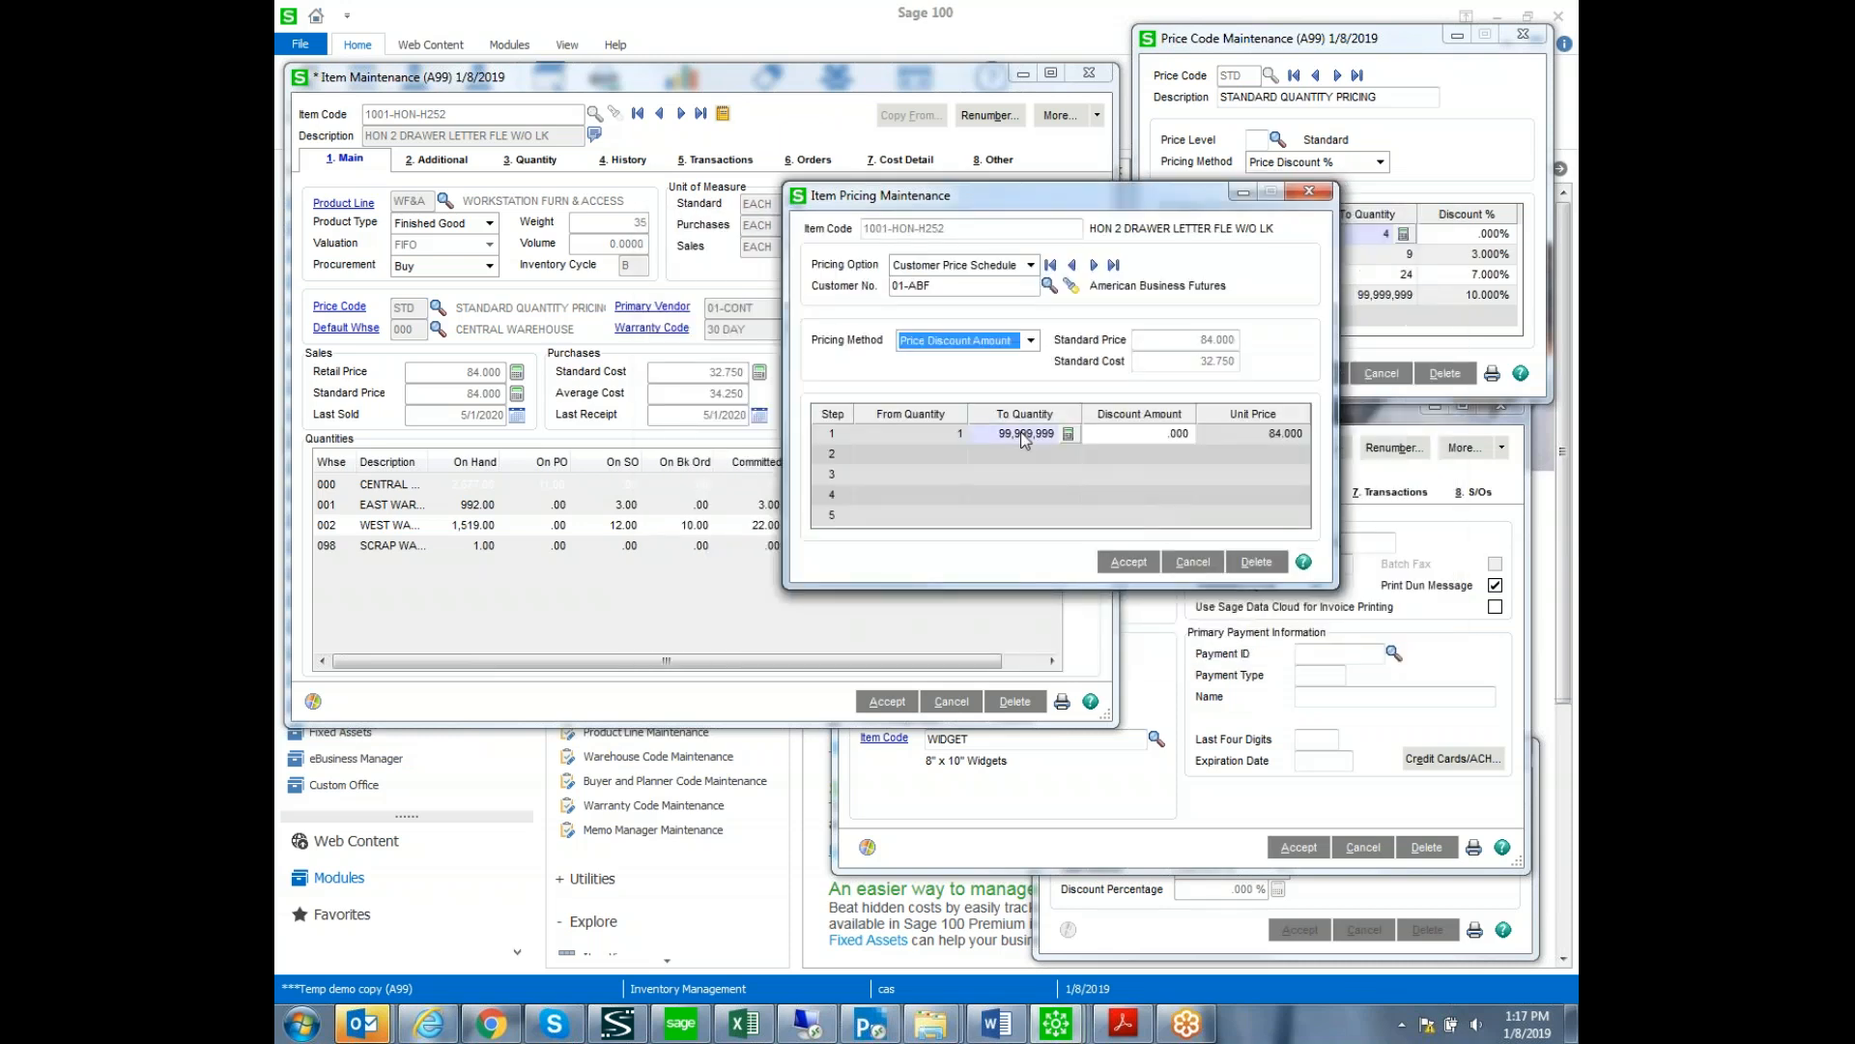
Review the available pricing methods for the customer price schedule, keeping Price Discount Amount.
{"action": "left_click", "coordinate": [1032, 343]}
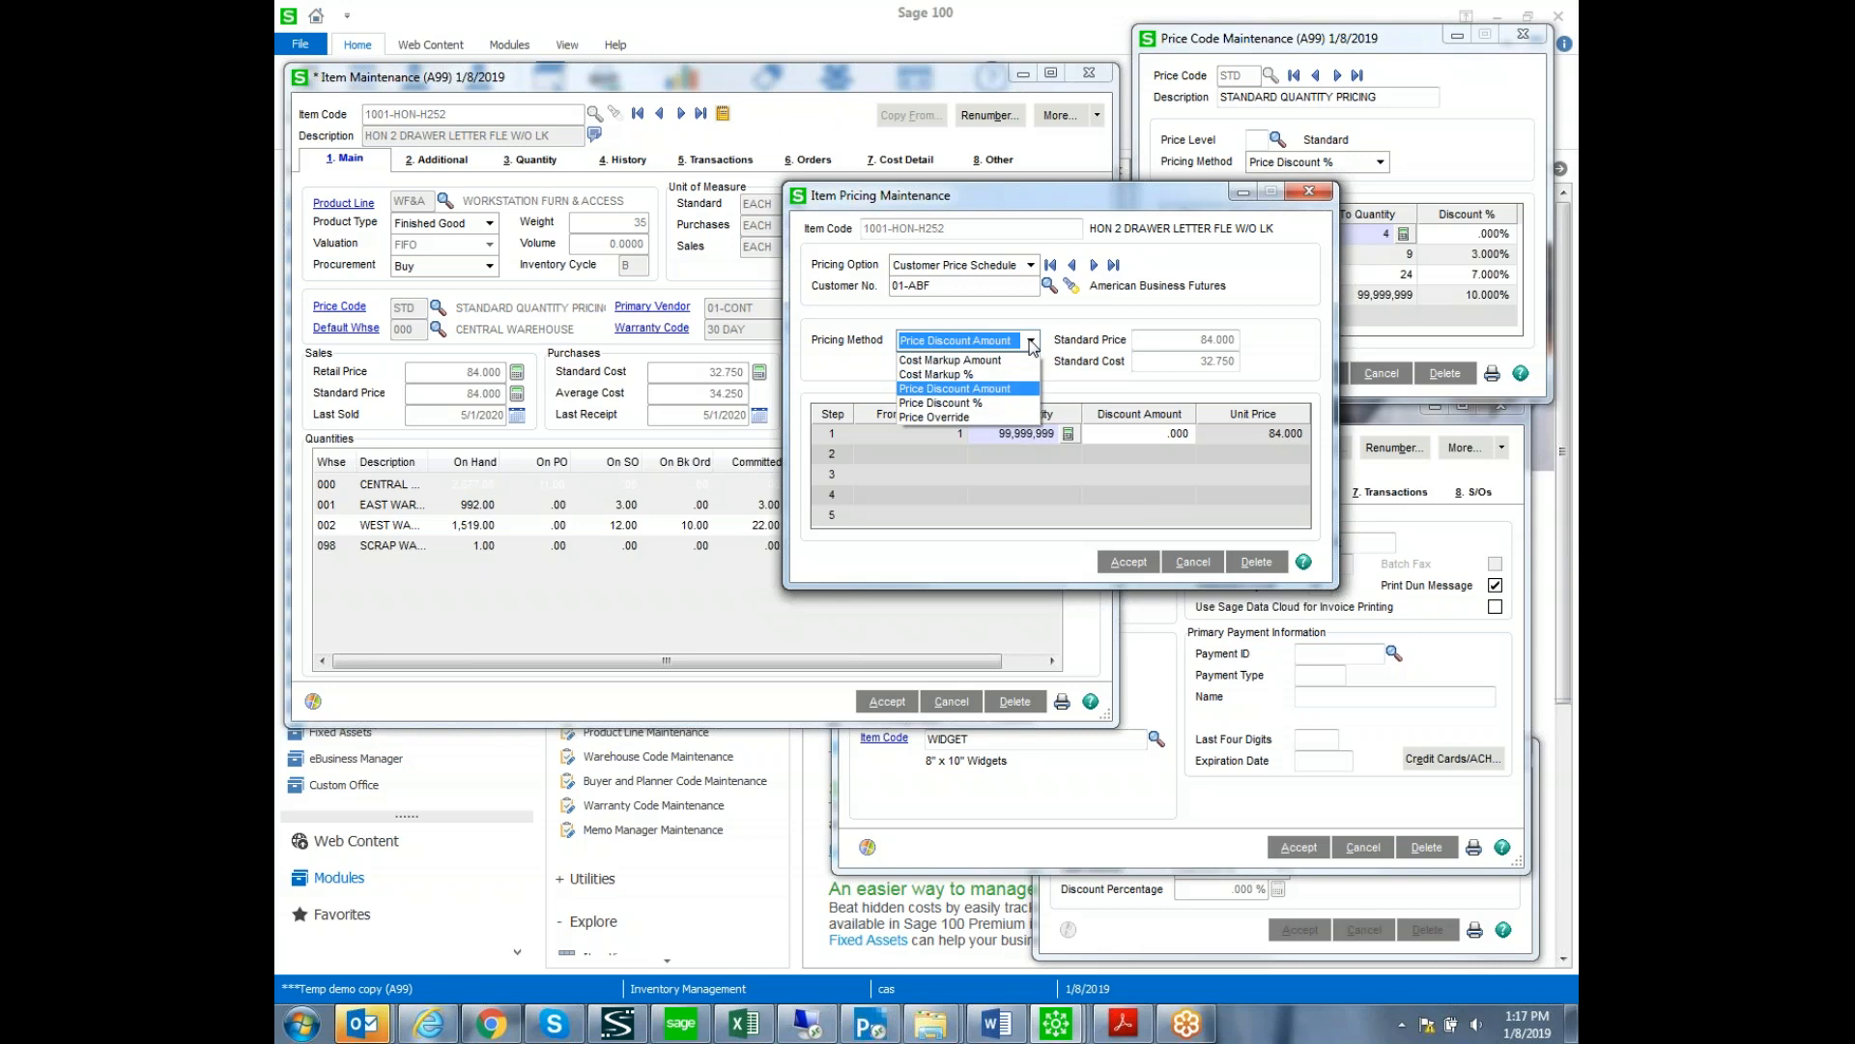
{"action": "left_click", "coordinate": [1577, 319]}
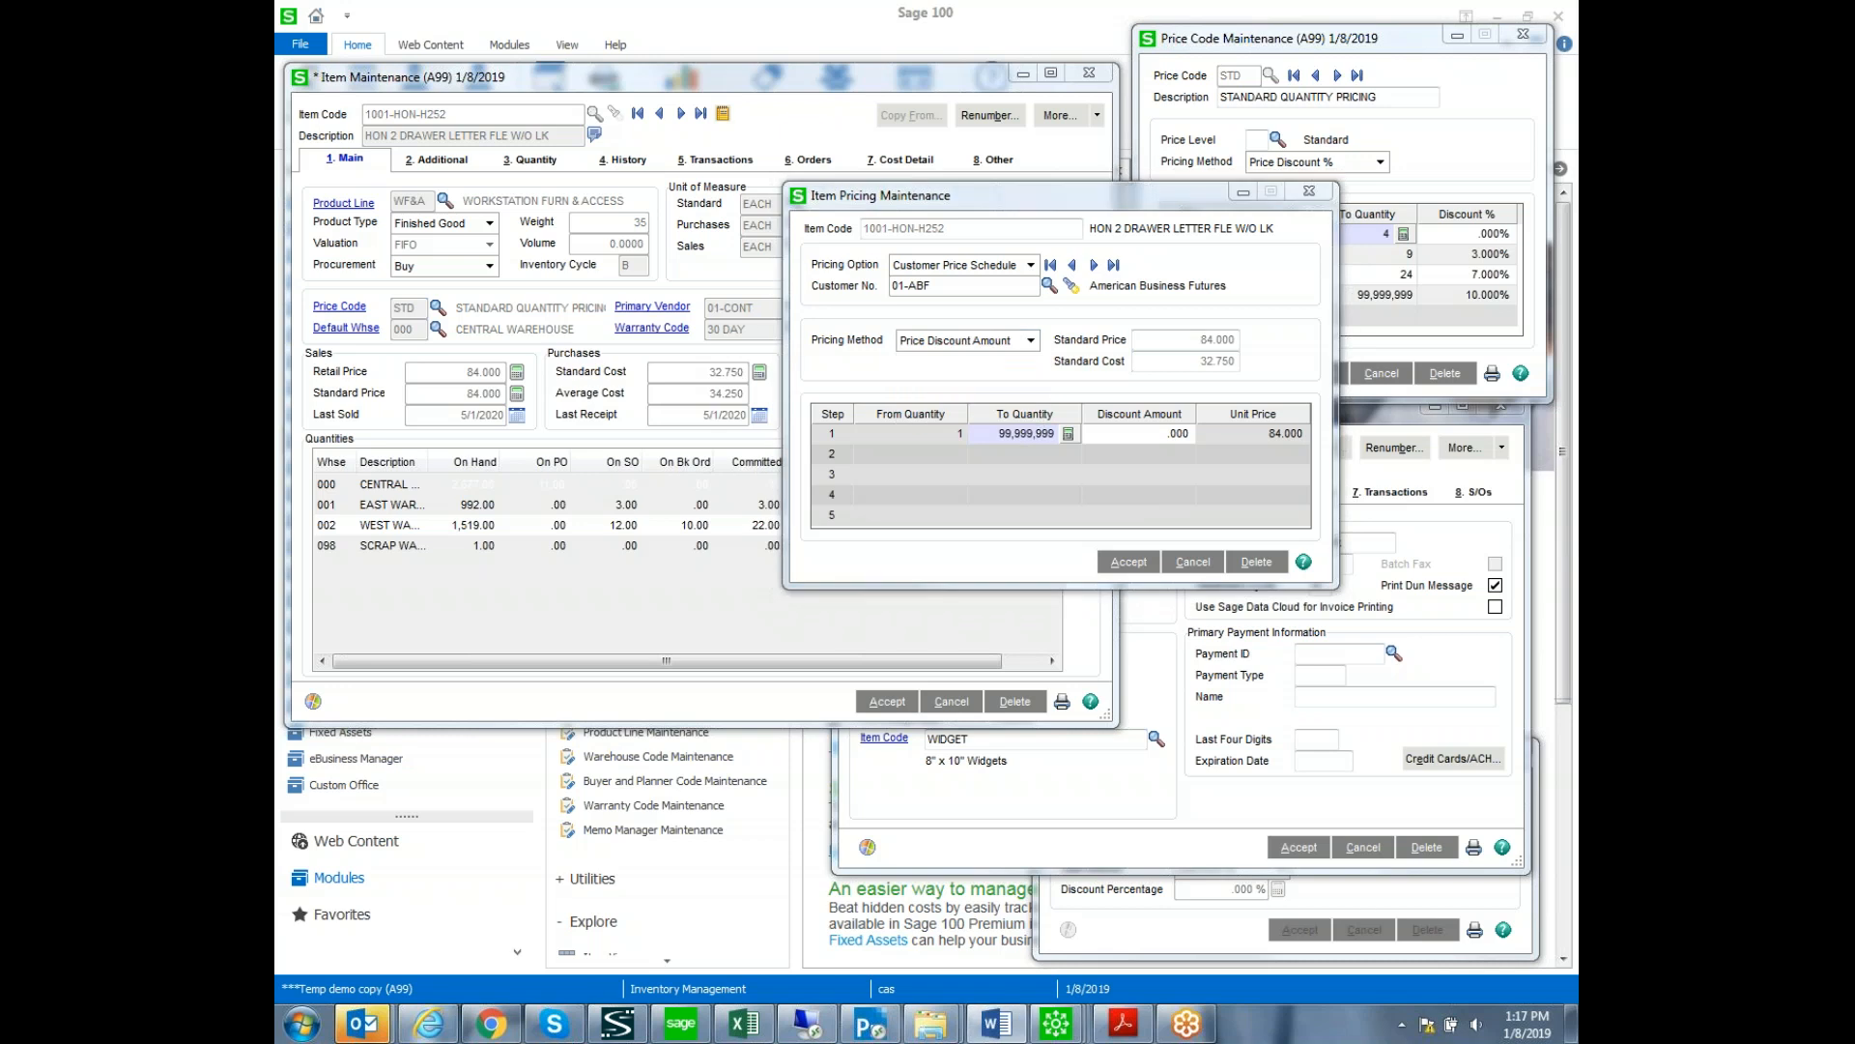
{"action": "left_click", "coordinate": [1031, 342]}
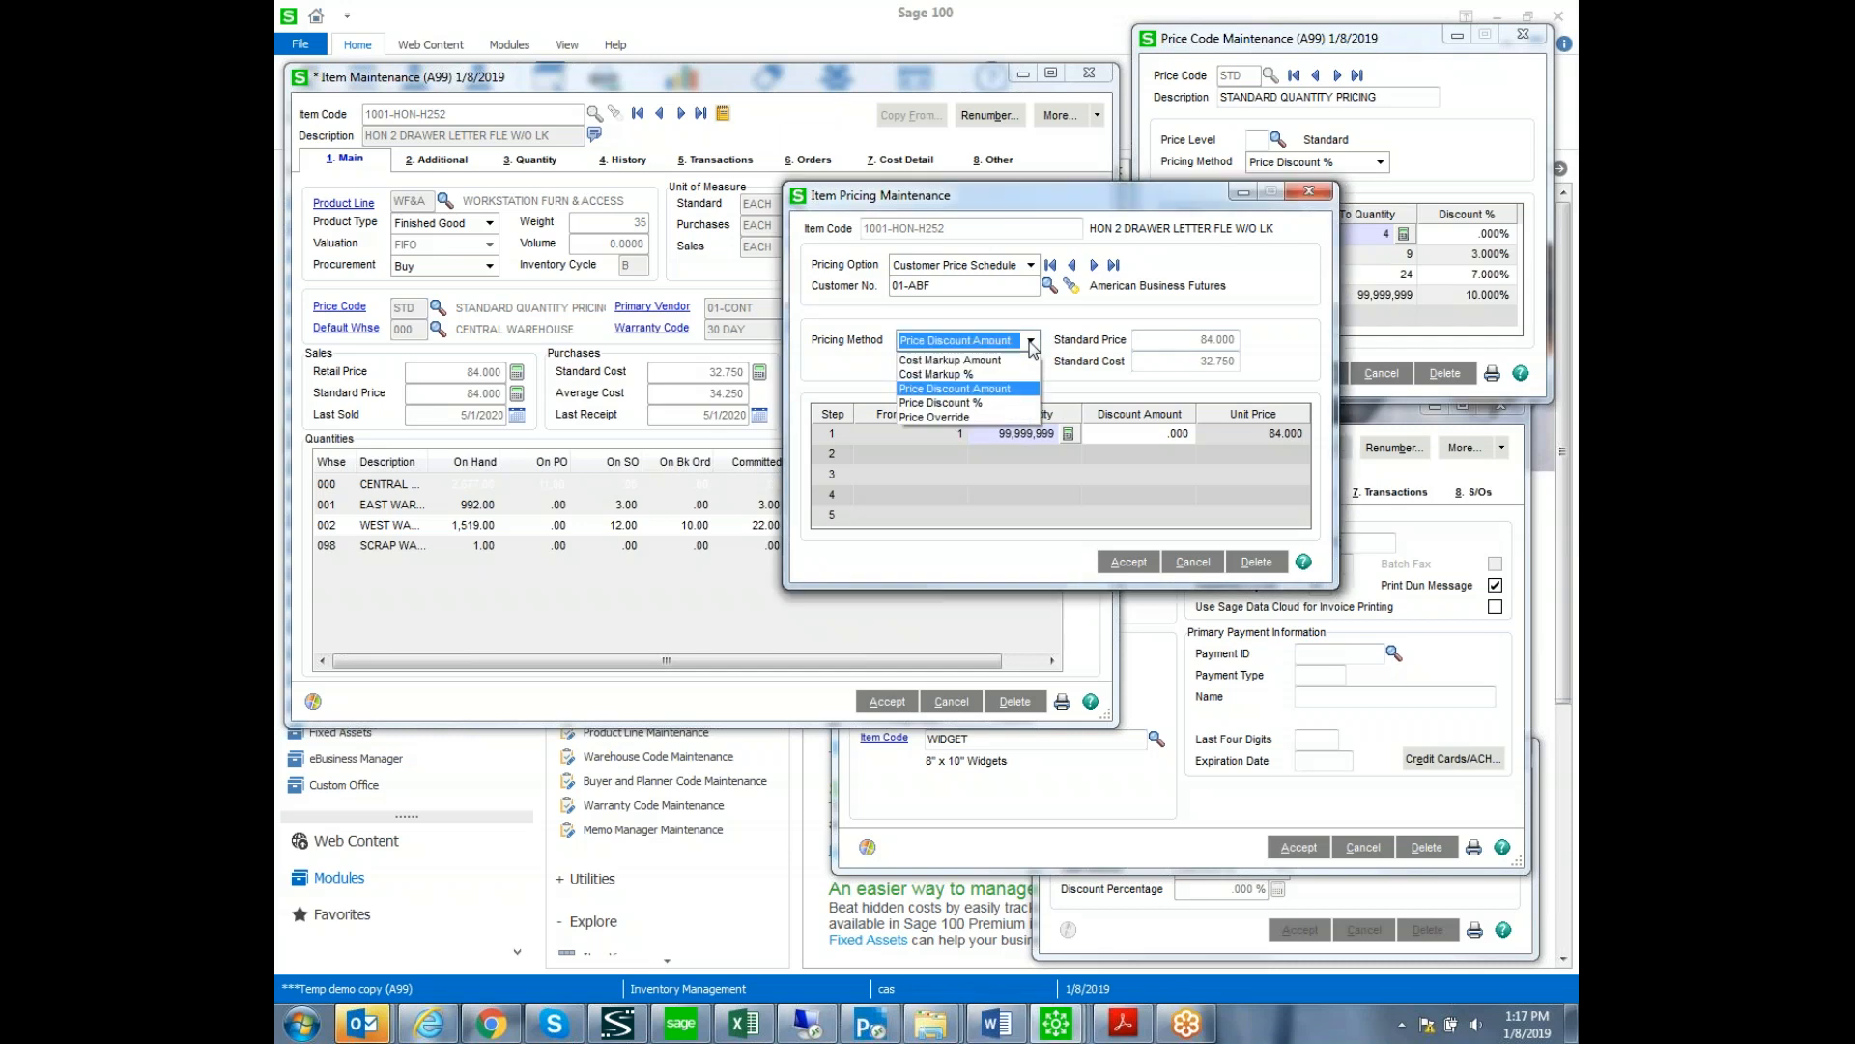
{"action": "left_click", "coordinate": [1032, 344]}
Set the customer's discount amount to 10 for the single quantity step, save the schedule, and close item pricing.
{"action": "left_click", "coordinate": [1131, 433]}
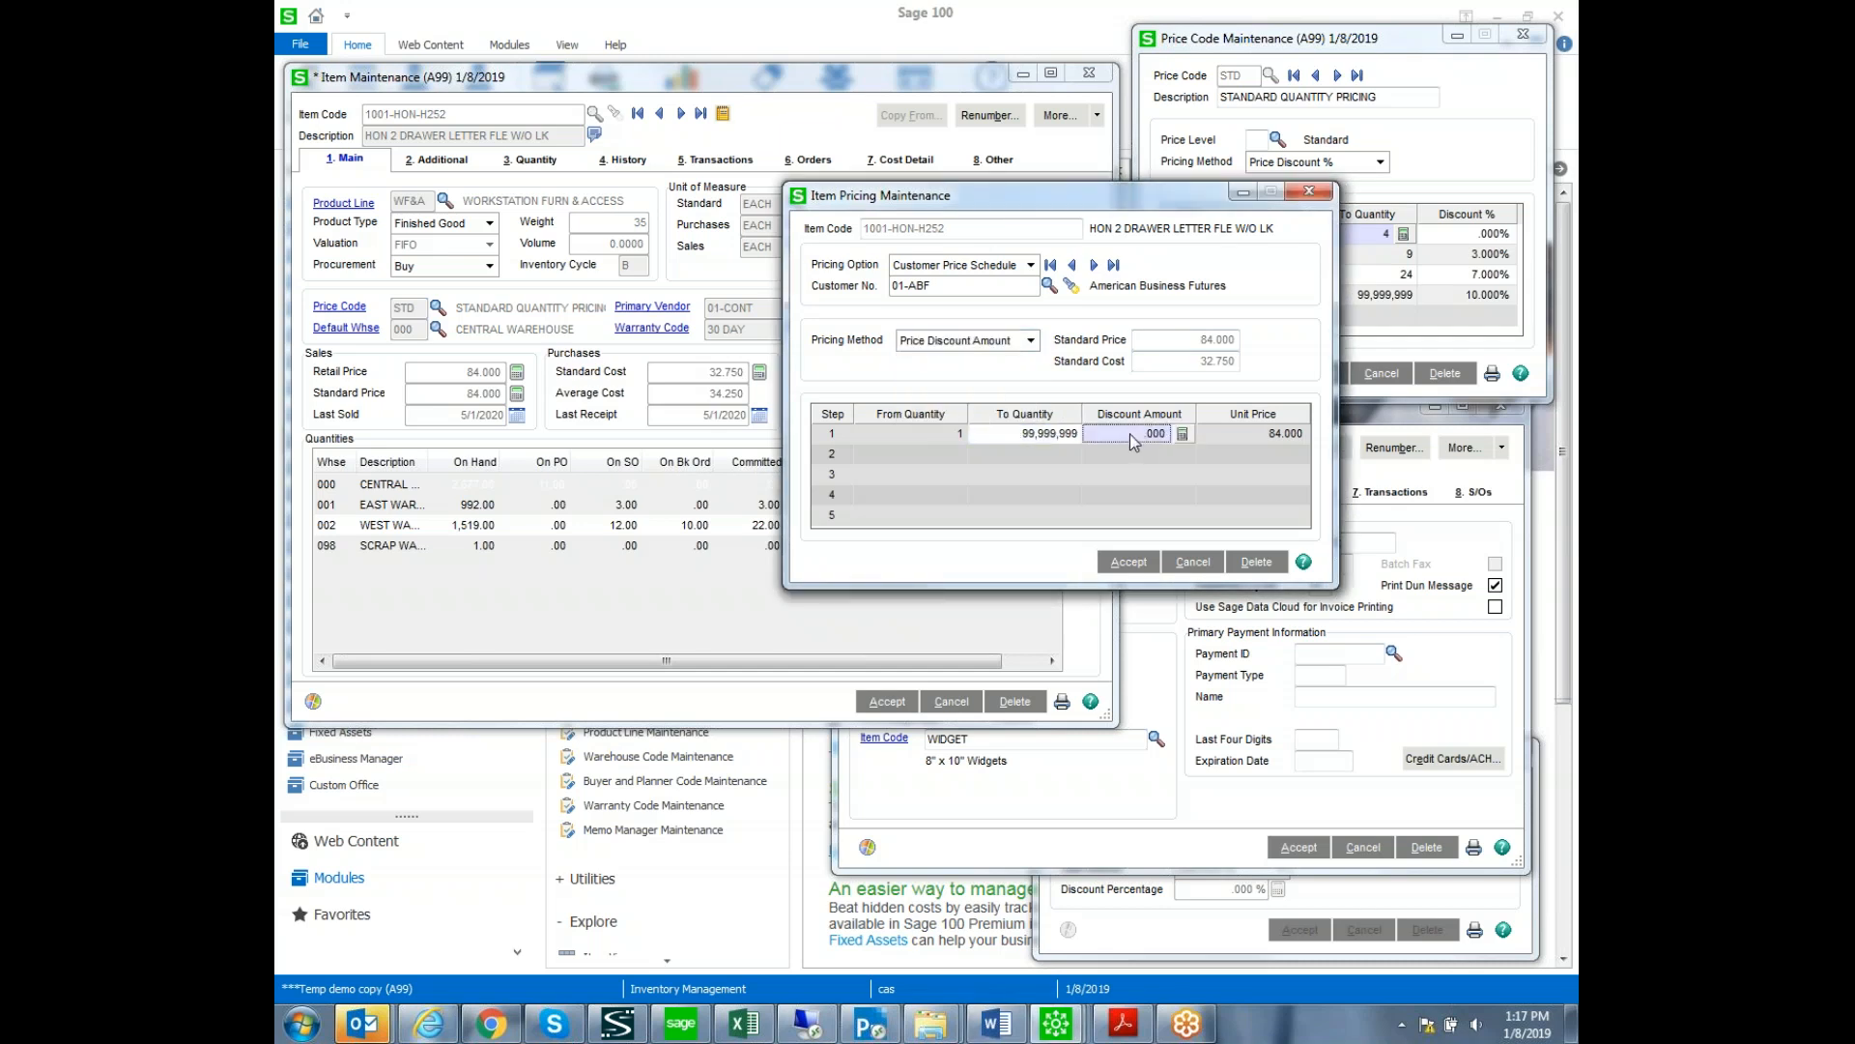
{"action": "type", "text": "10"}
{"action": "key", "text": "Tab"}
{"action": "left_click", "coordinate": [1125, 563]}
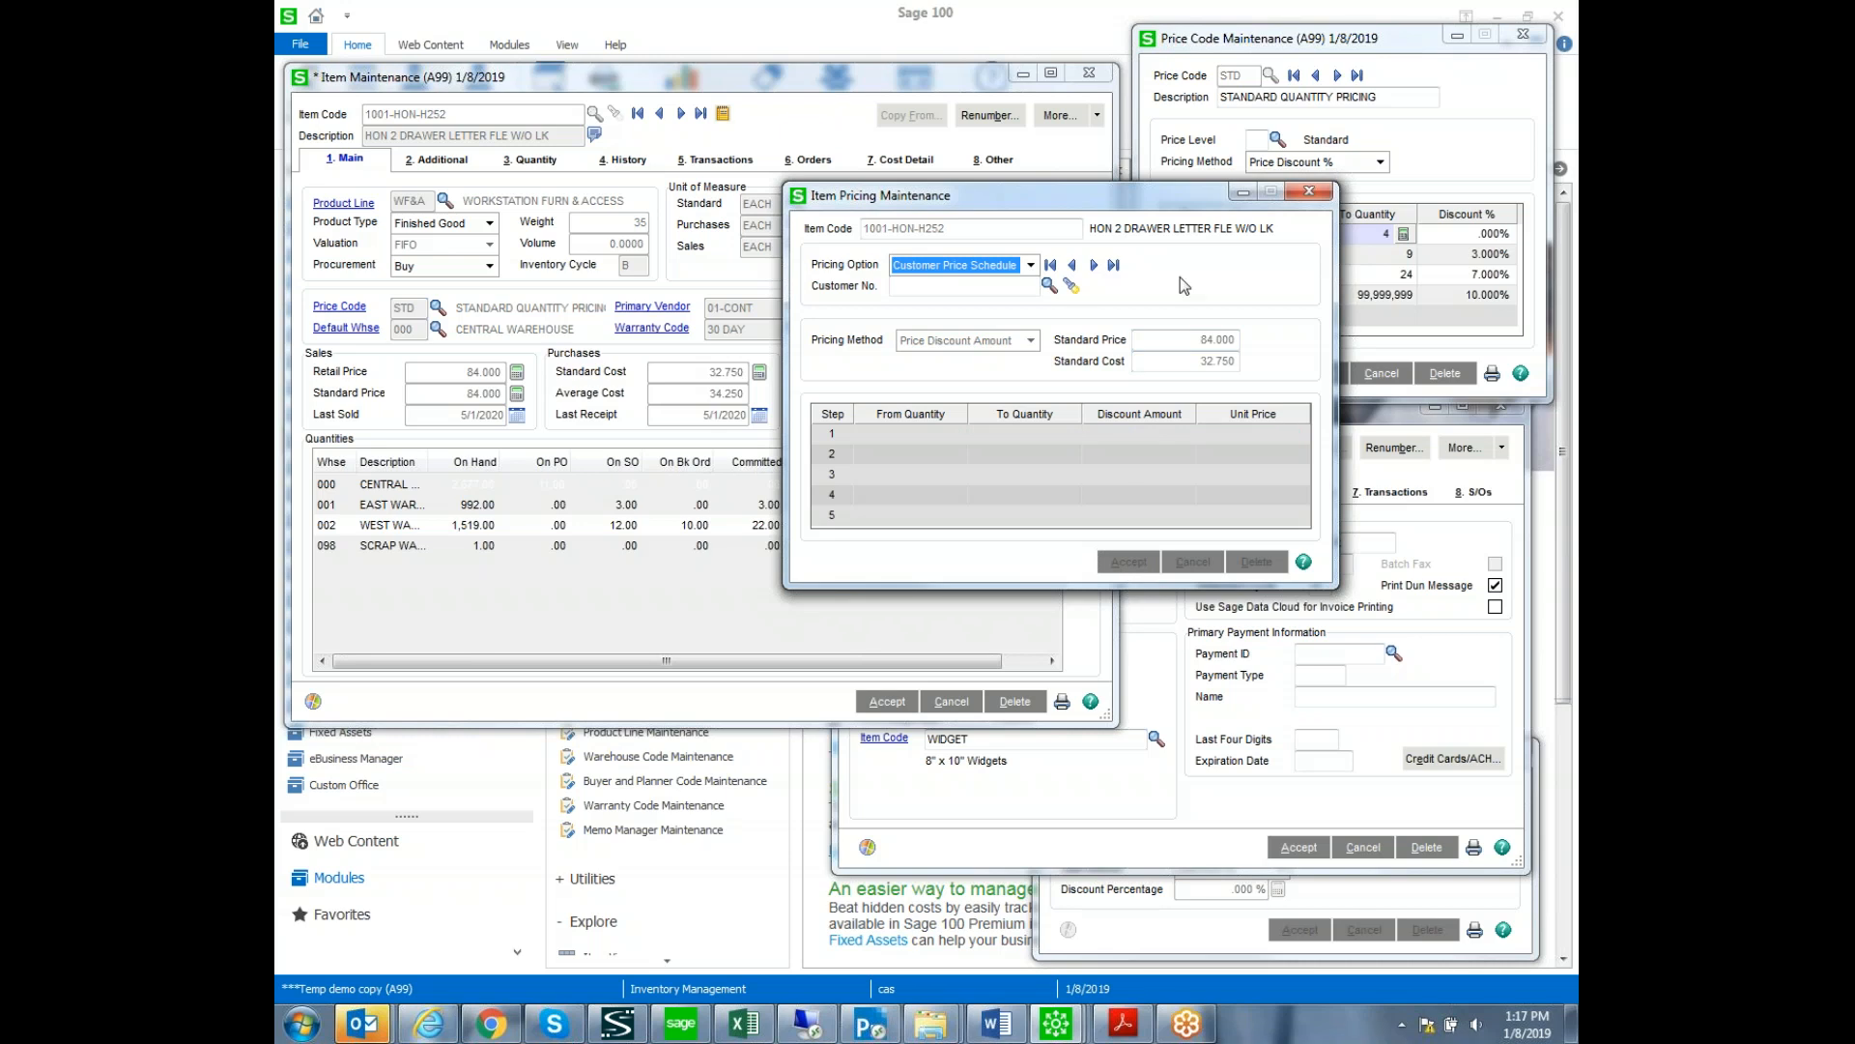
{"action": "left_click", "coordinate": [1313, 193]}
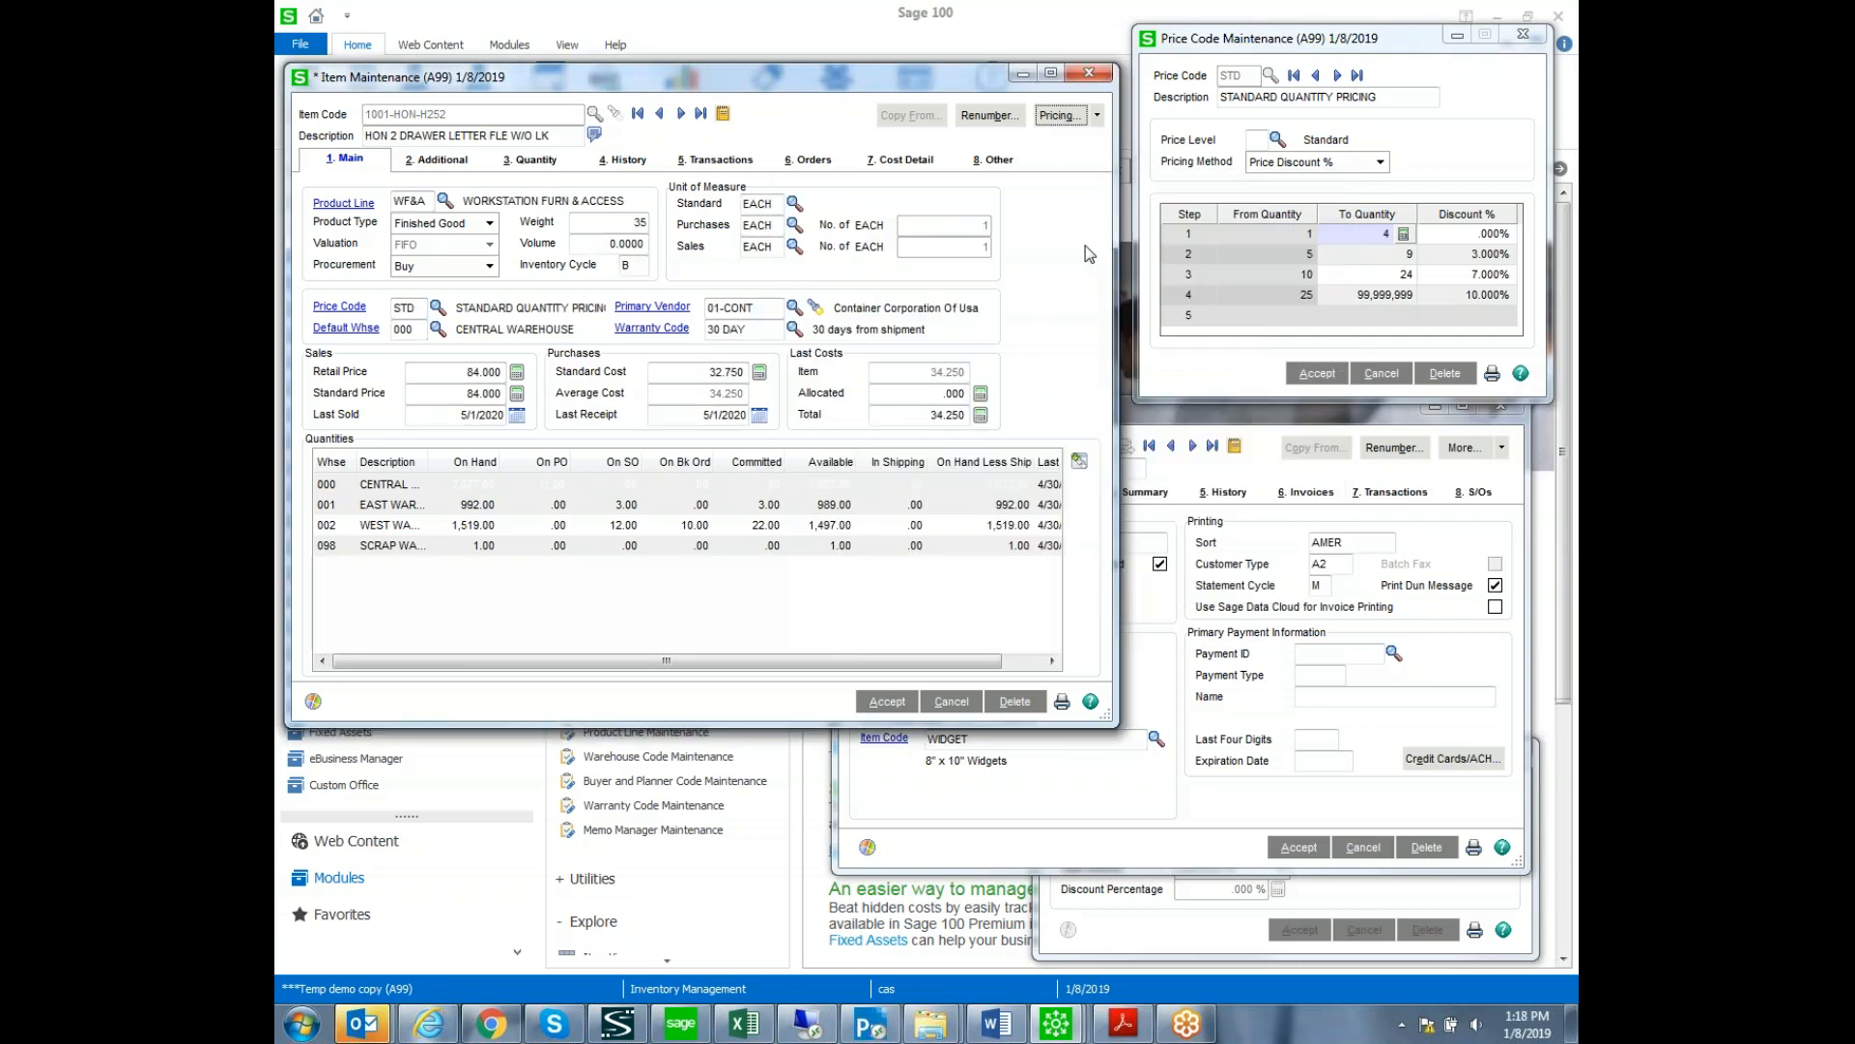
Load the FALL-SALE promotion in Sales Promotion Maintenance and review its sale method options, keeping Discount %.
{"action": "left_click", "coordinate": [1475, 901]}
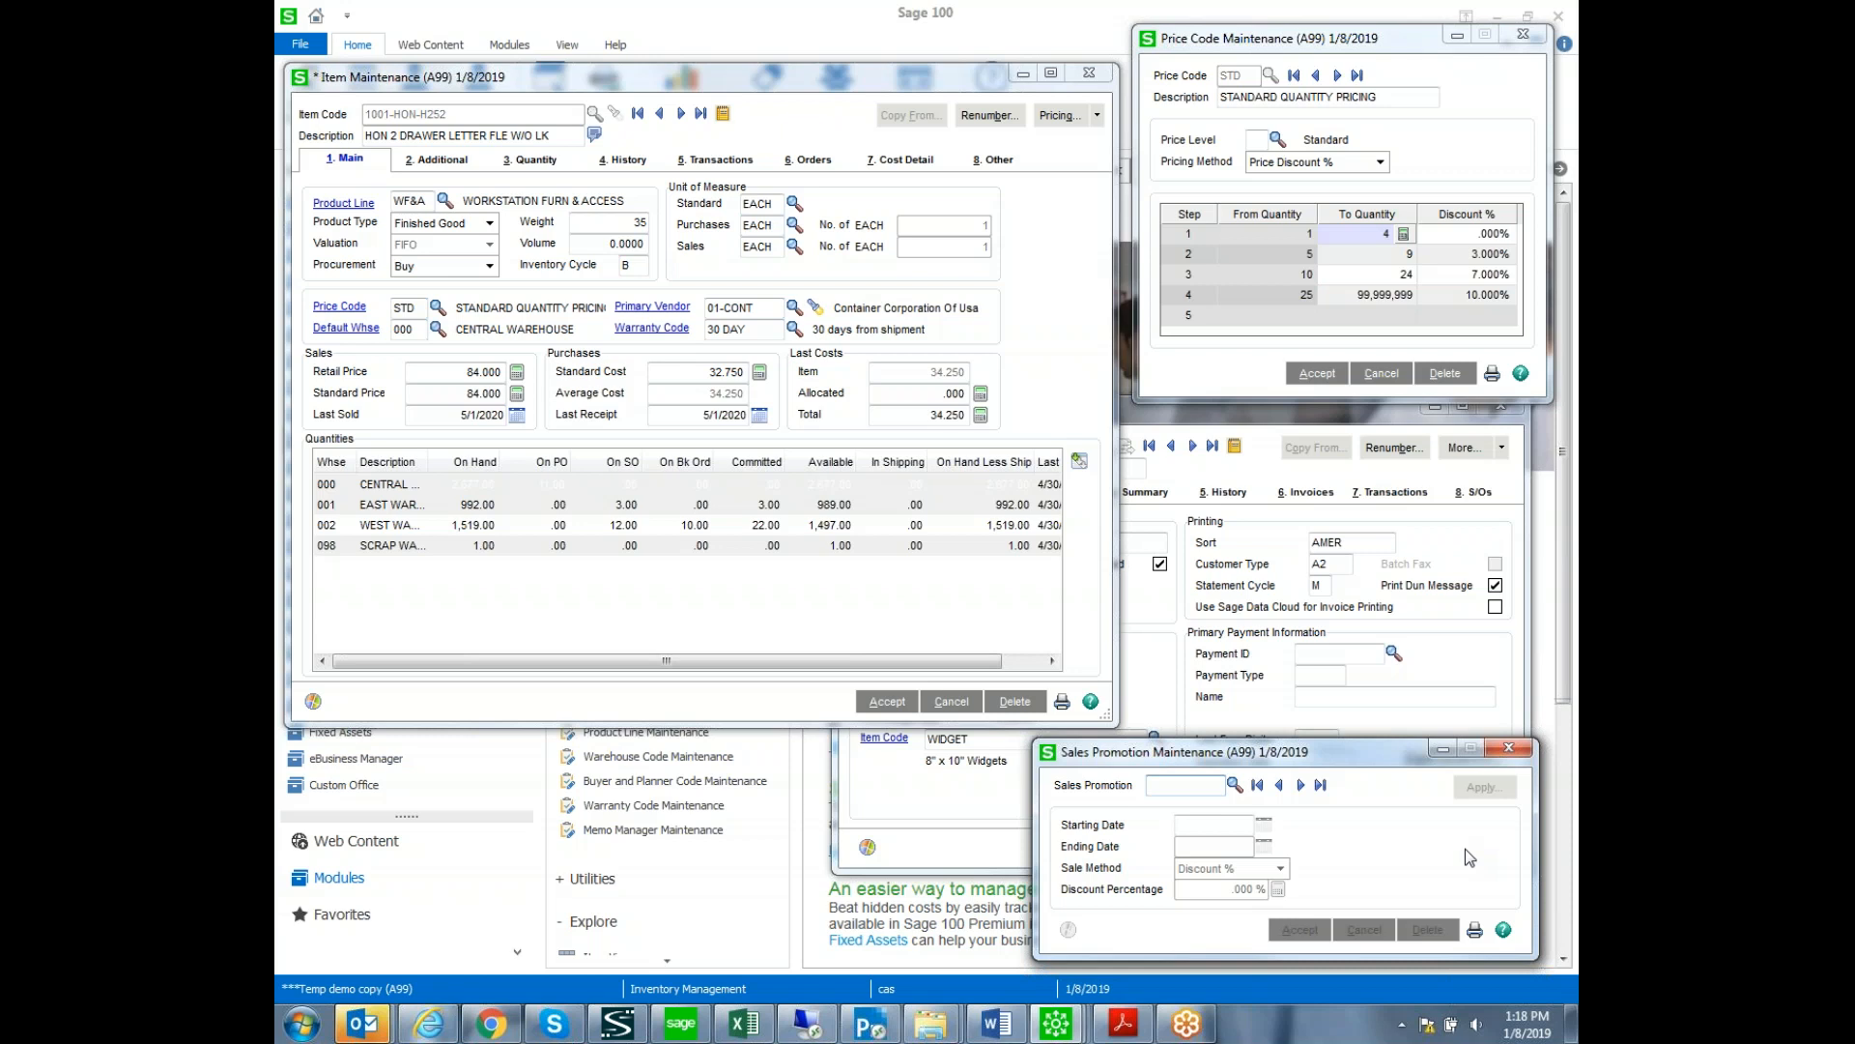
{"action": "left_click", "coordinate": [1236, 784]}
{"action": "left_click", "coordinate": [1033, 664]}
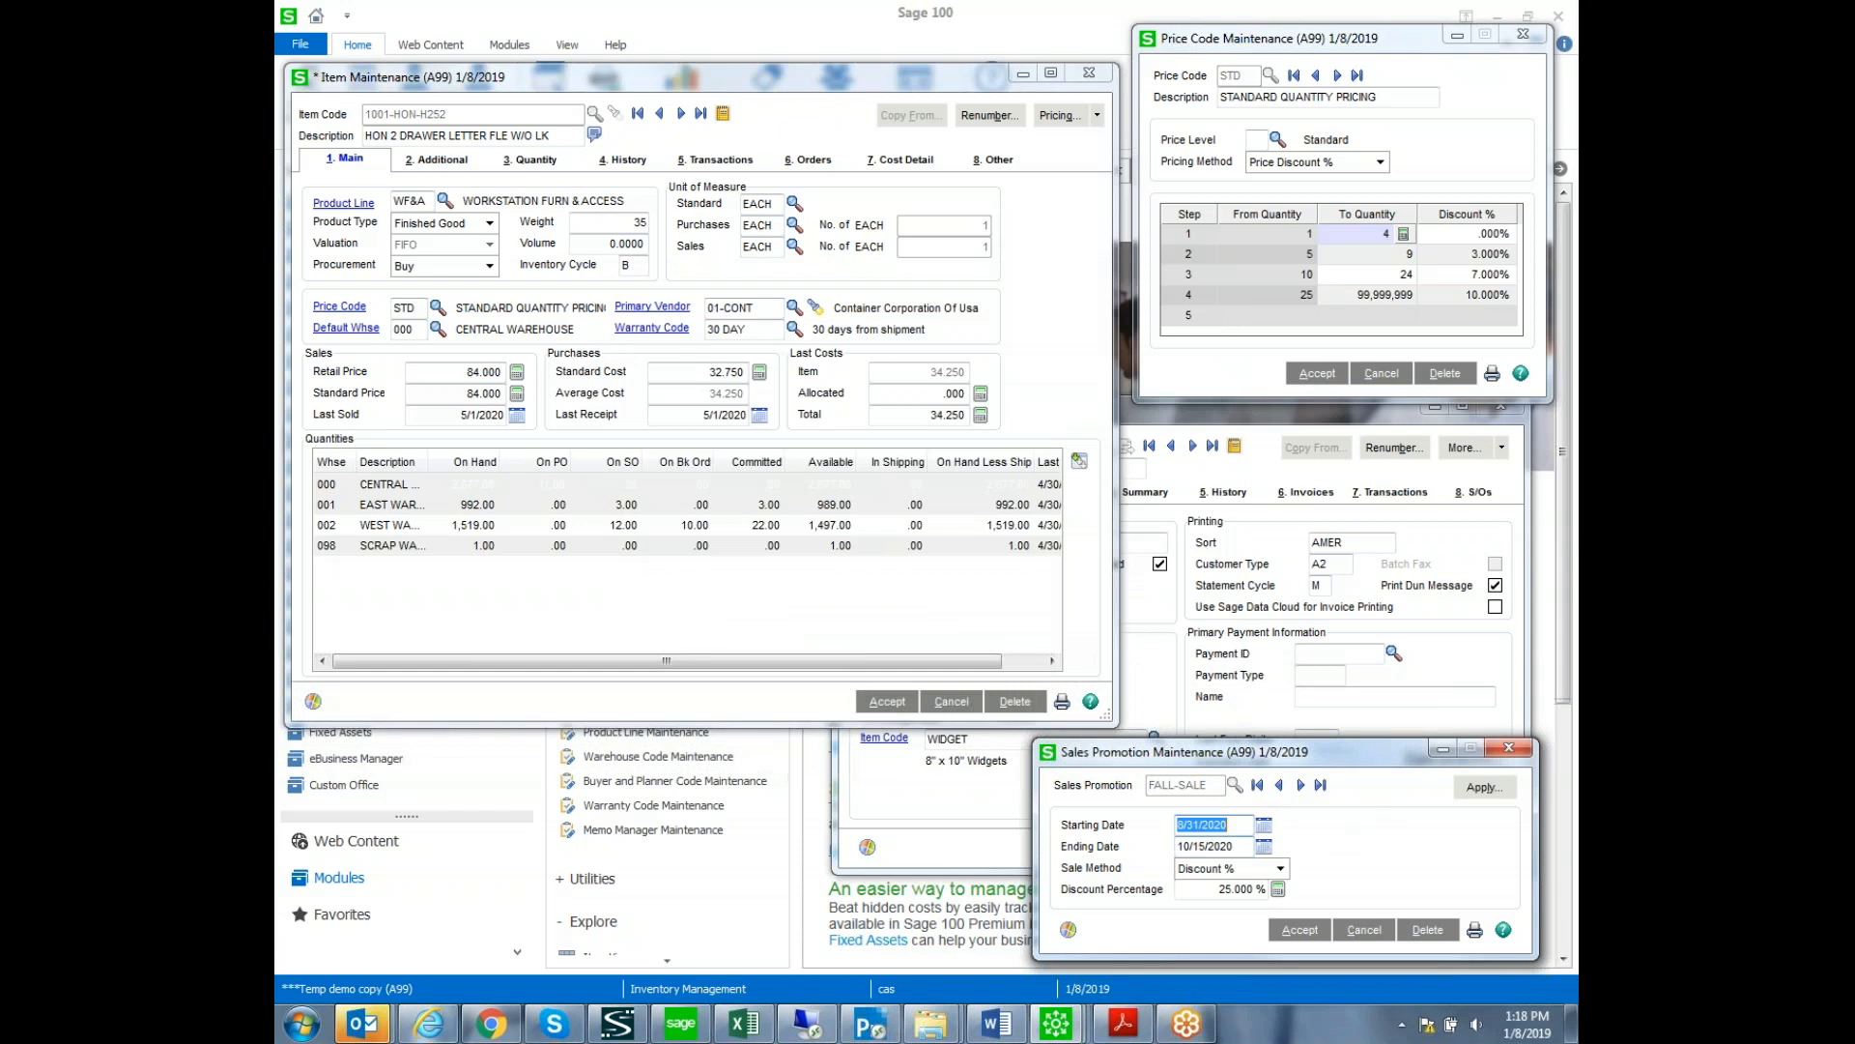
{"action": "left_click", "coordinate": [1281, 868]}
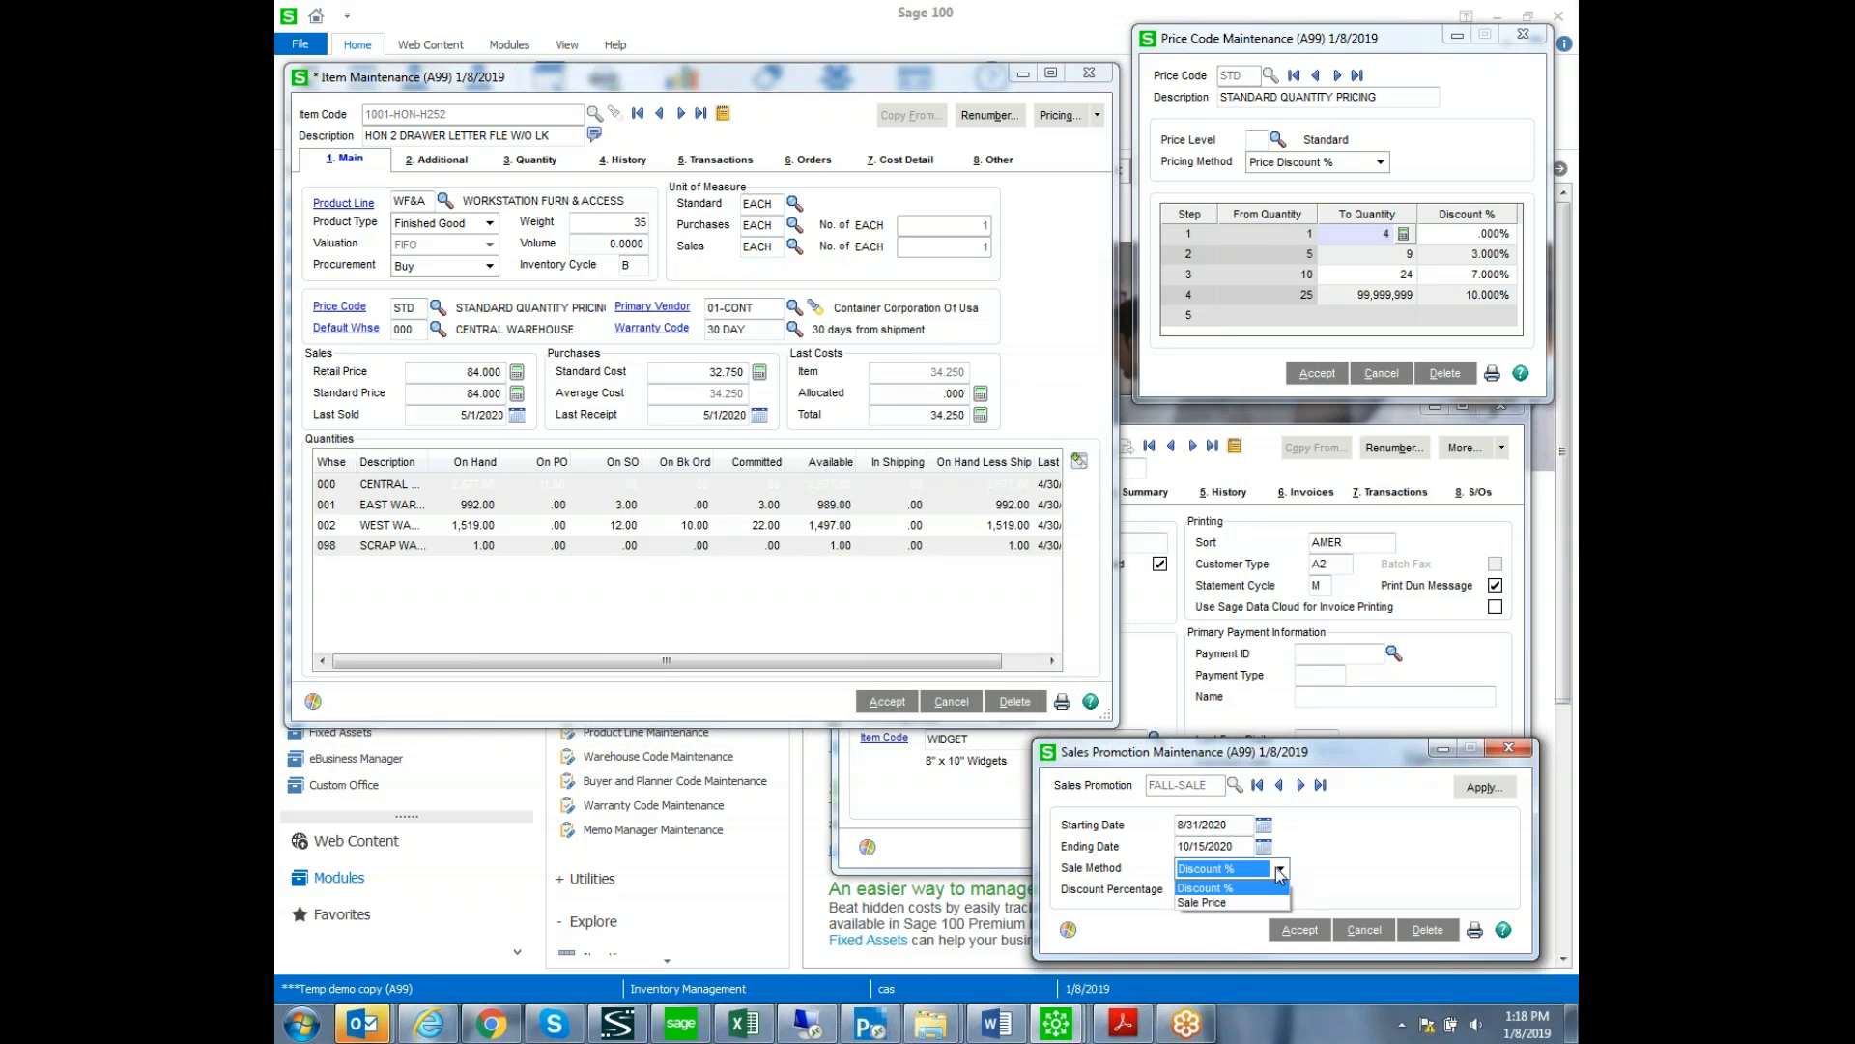
{"action": "left_click", "coordinate": [1280, 871]}
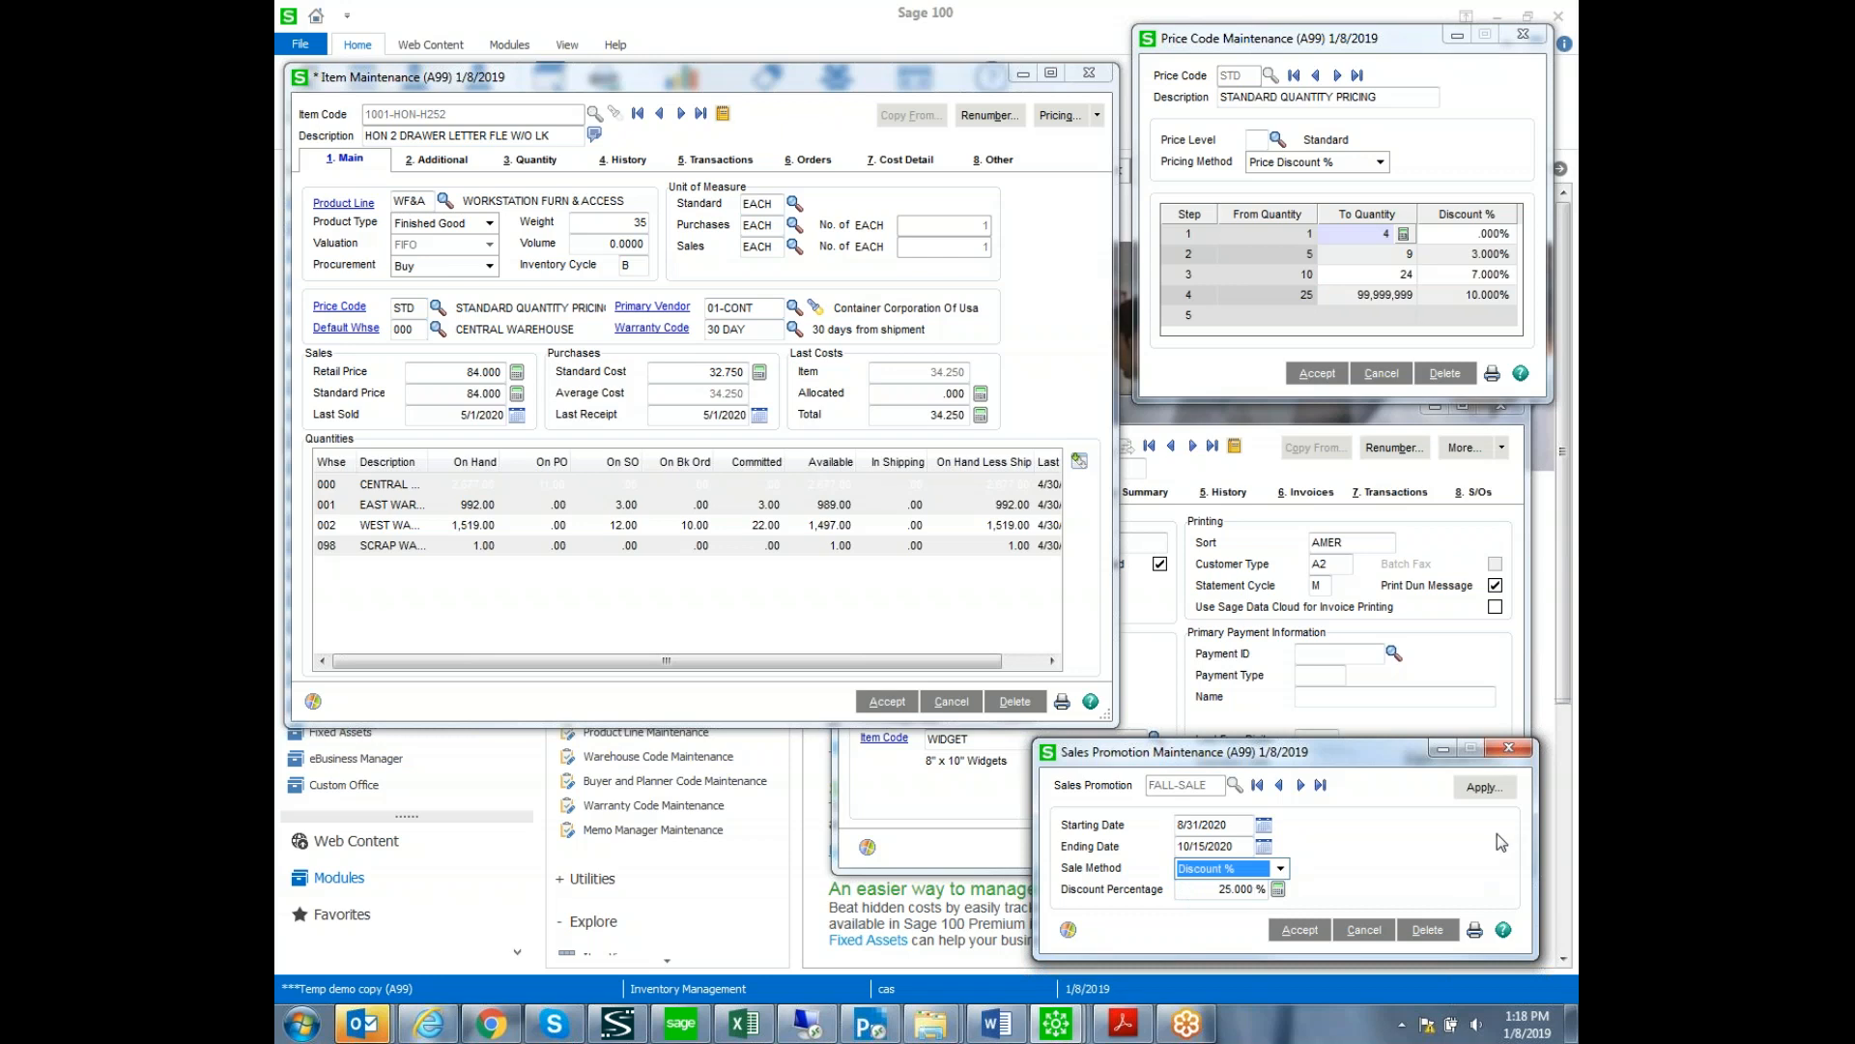
Examine the selection criteria for applying the FALL-SALE promotion, cancel without applying it, and switch to the title-screen PDF in Adobe Acrobat Reader.
{"action": "left_click", "coordinate": [1461, 787]}
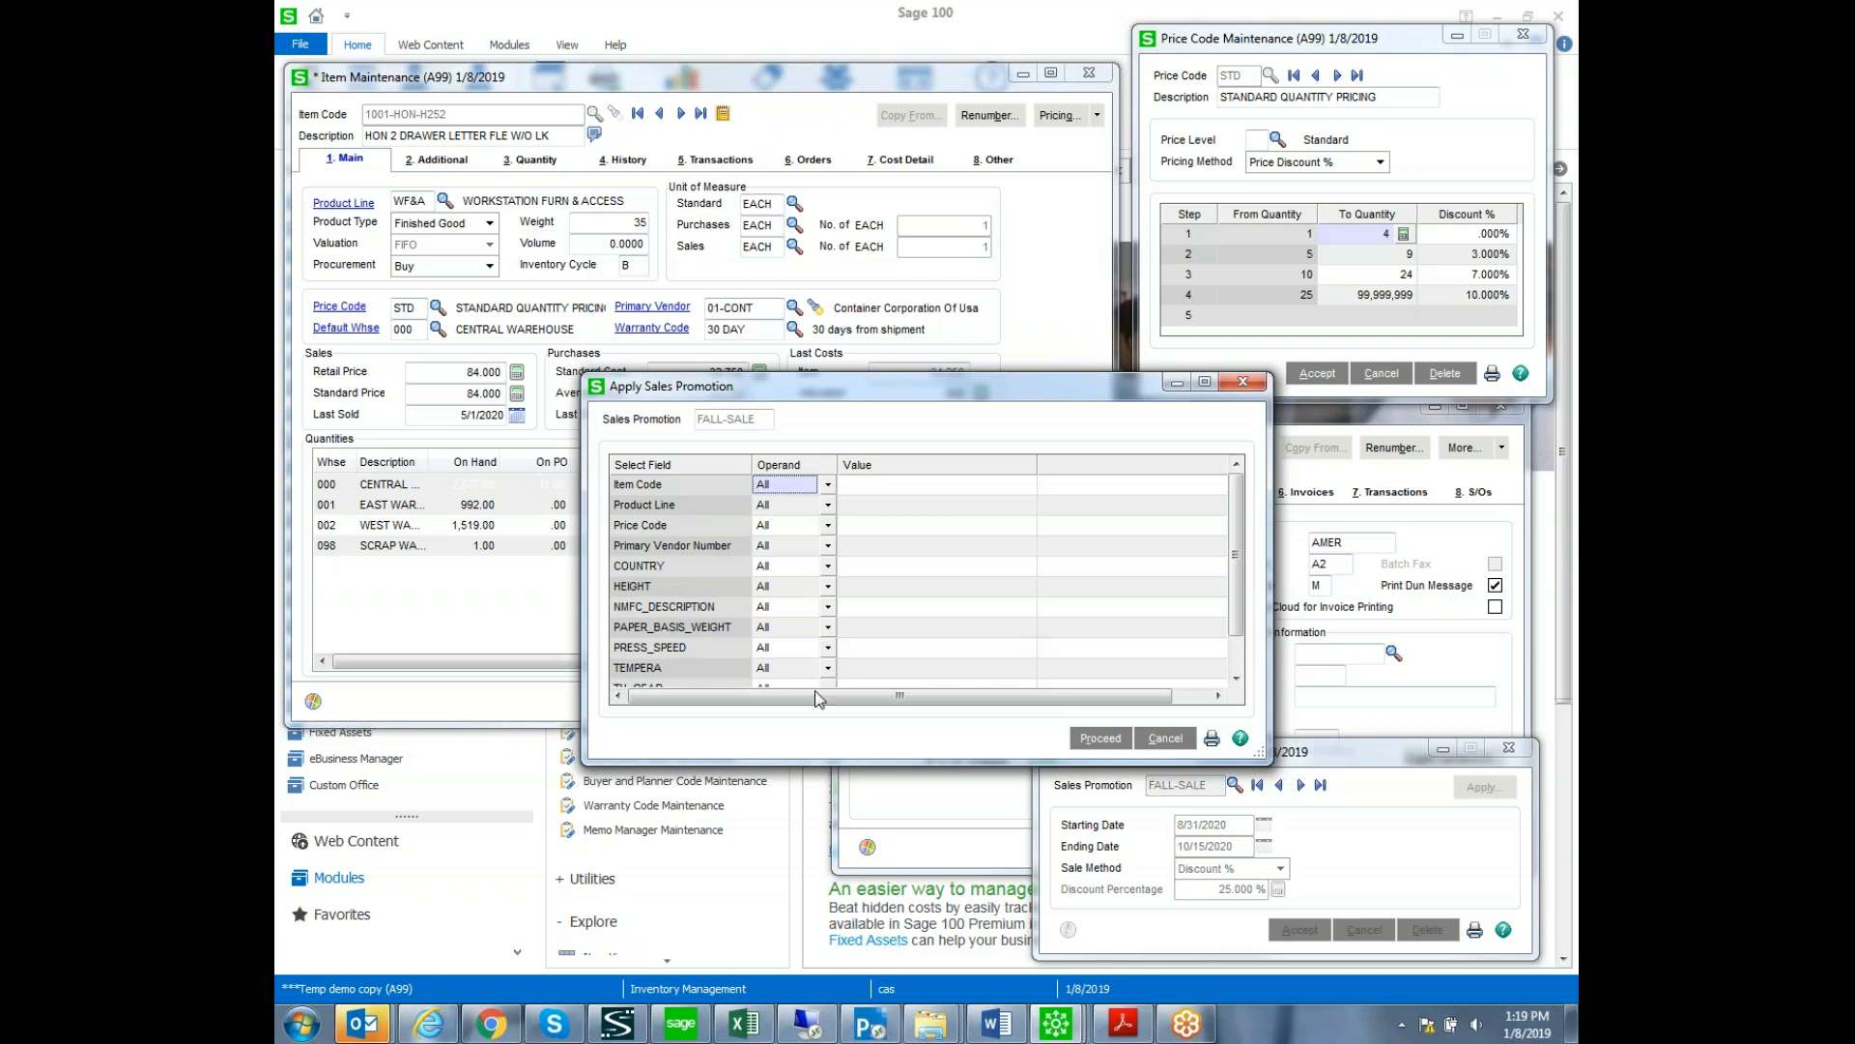
{"action": "left_click", "coordinate": [1165, 739]}
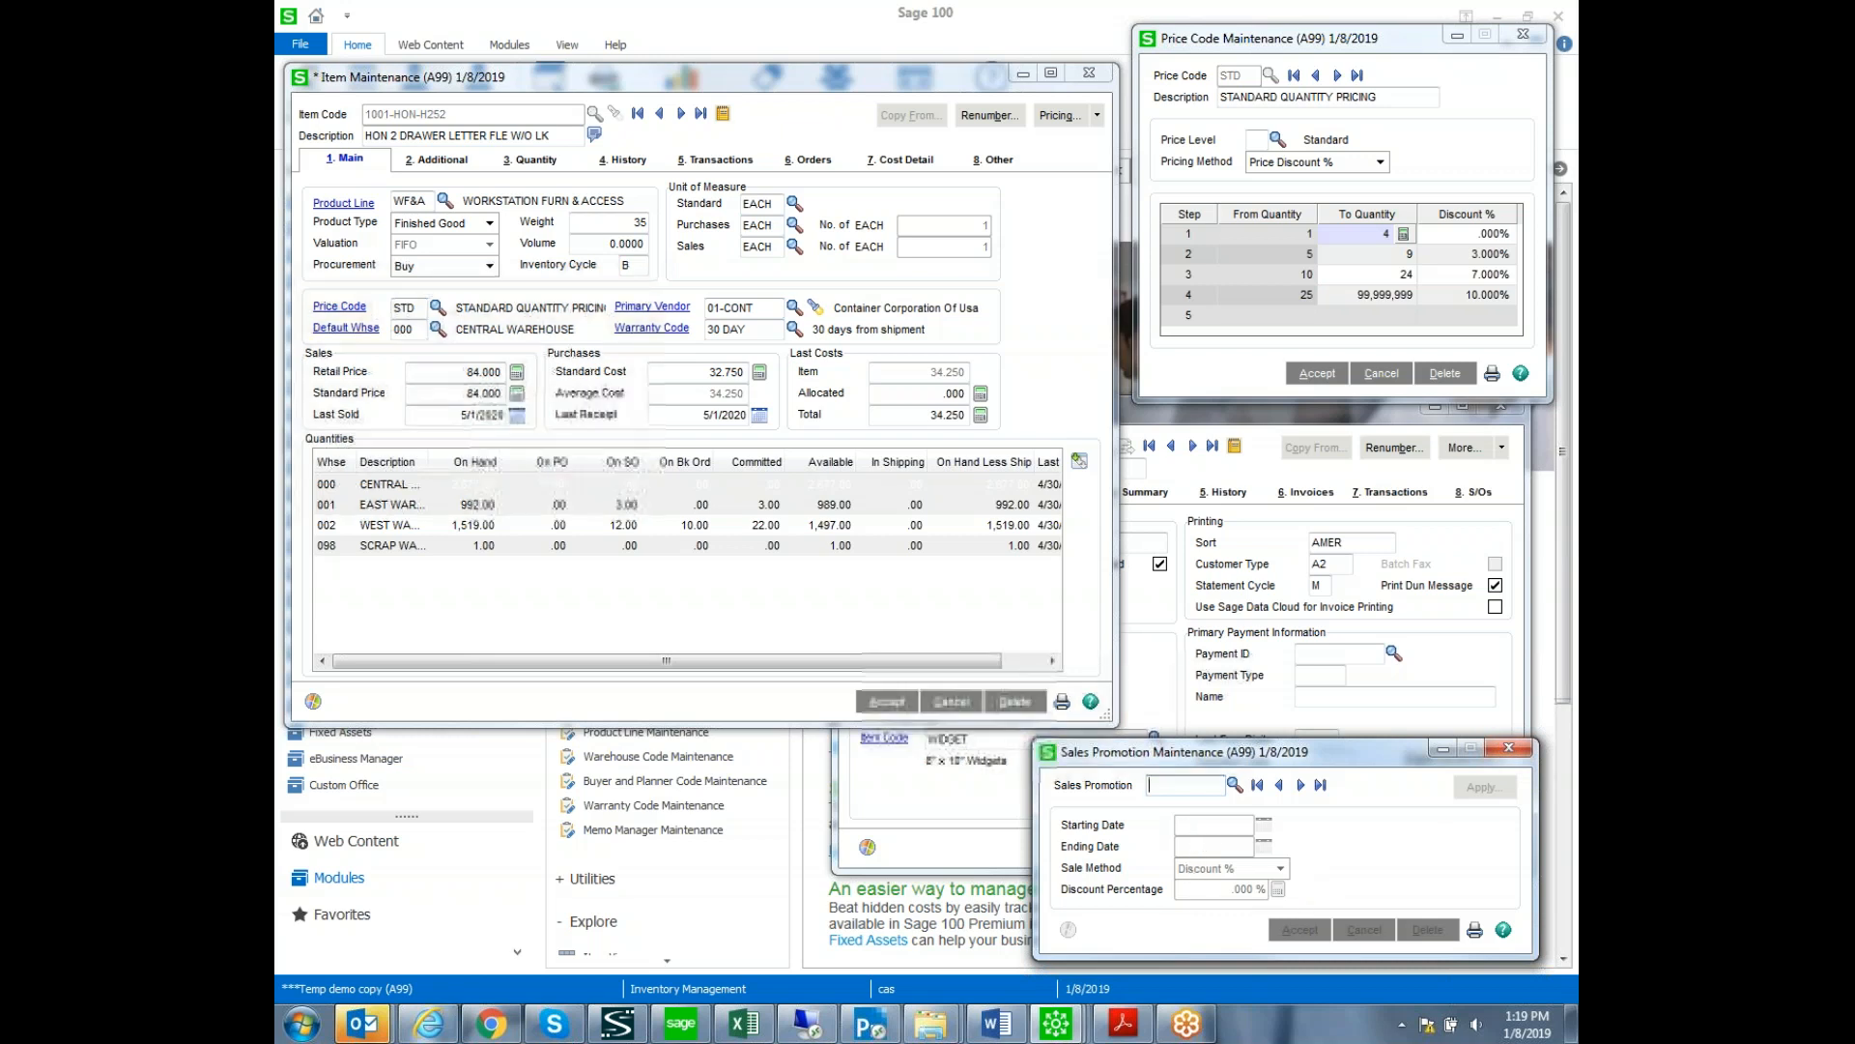
{"action": "left_click", "coordinate": [1123, 1022]}
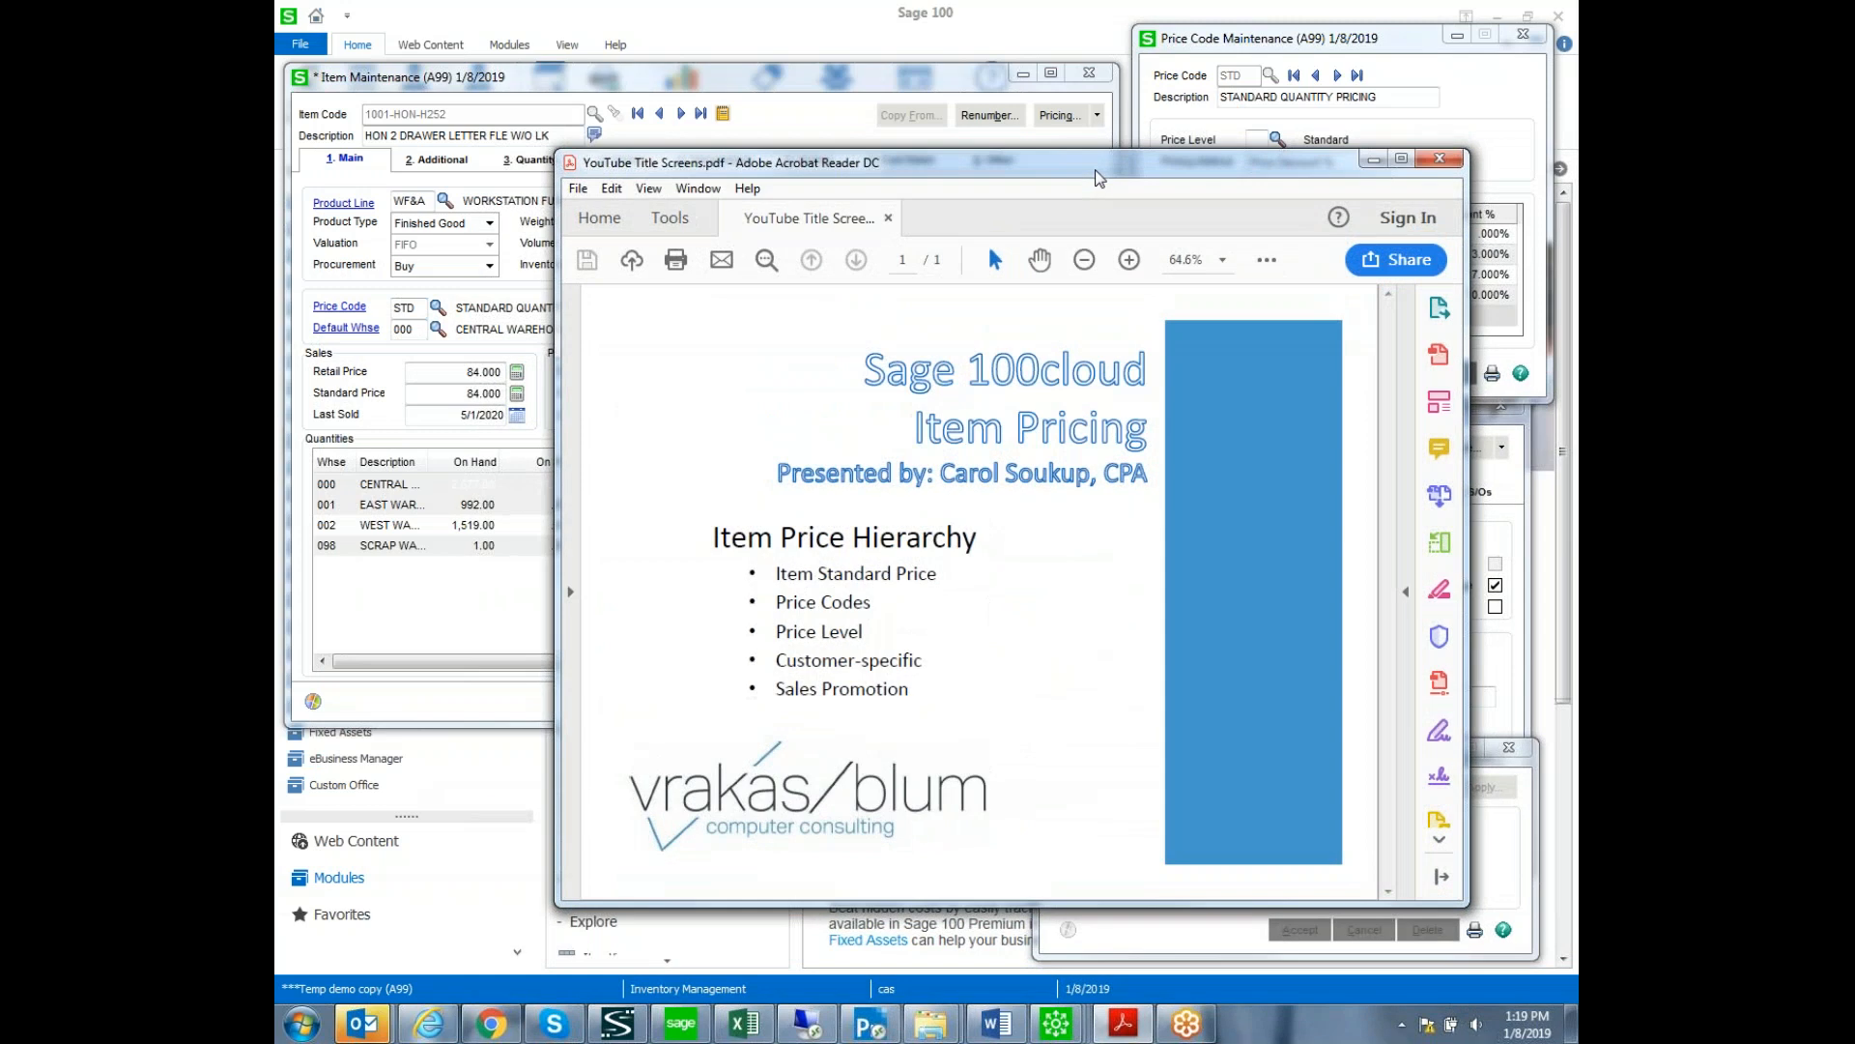